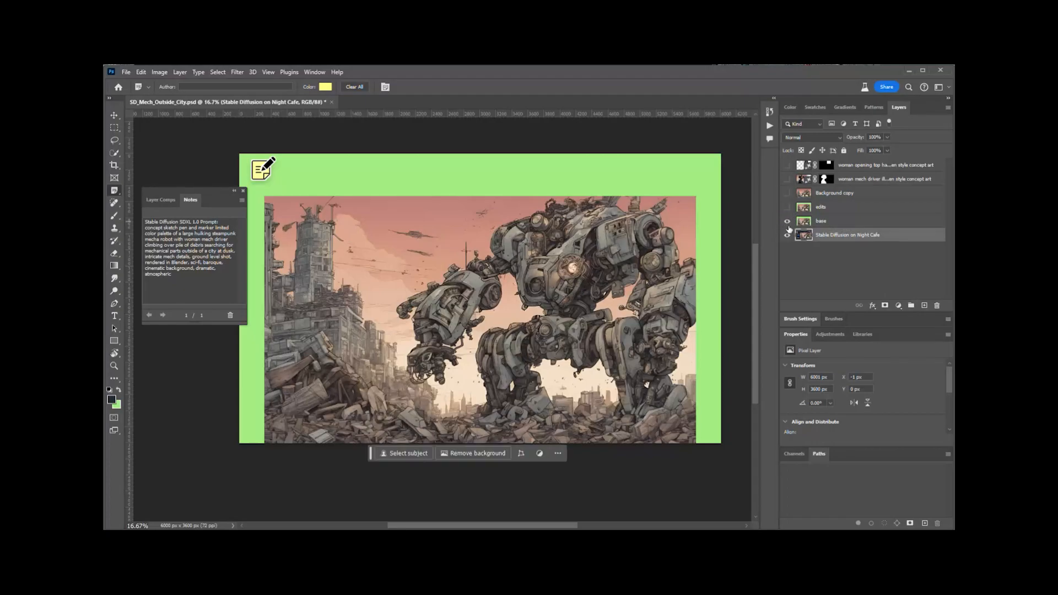
Step: Hide the base layer to examine the original Night Cafe creation and its full prompt in an enlarged note, and show the layer again
left_click(788, 222)
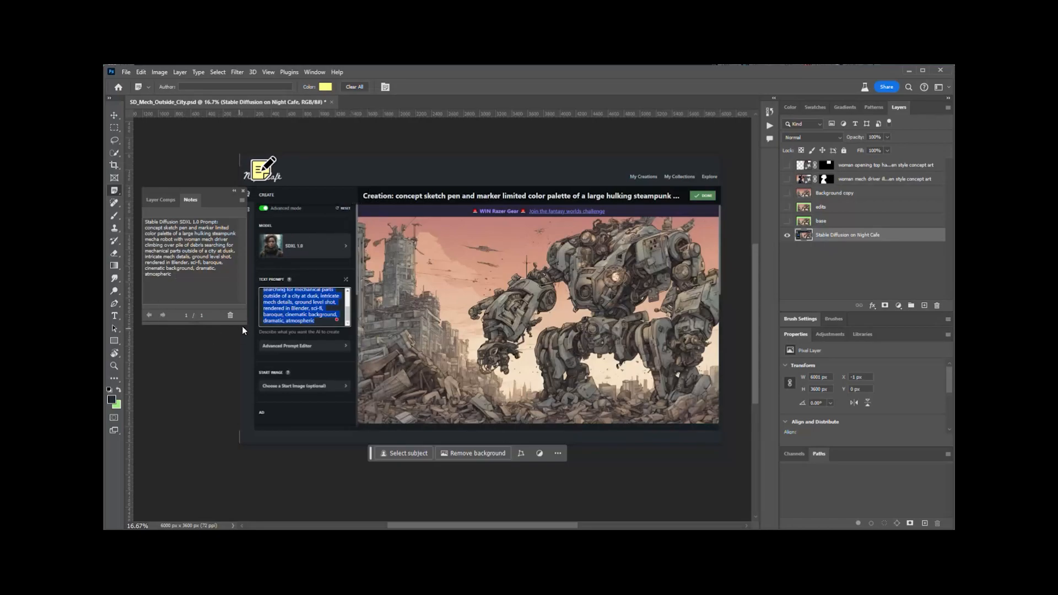
left_click_drag(247, 321, 243, 357)
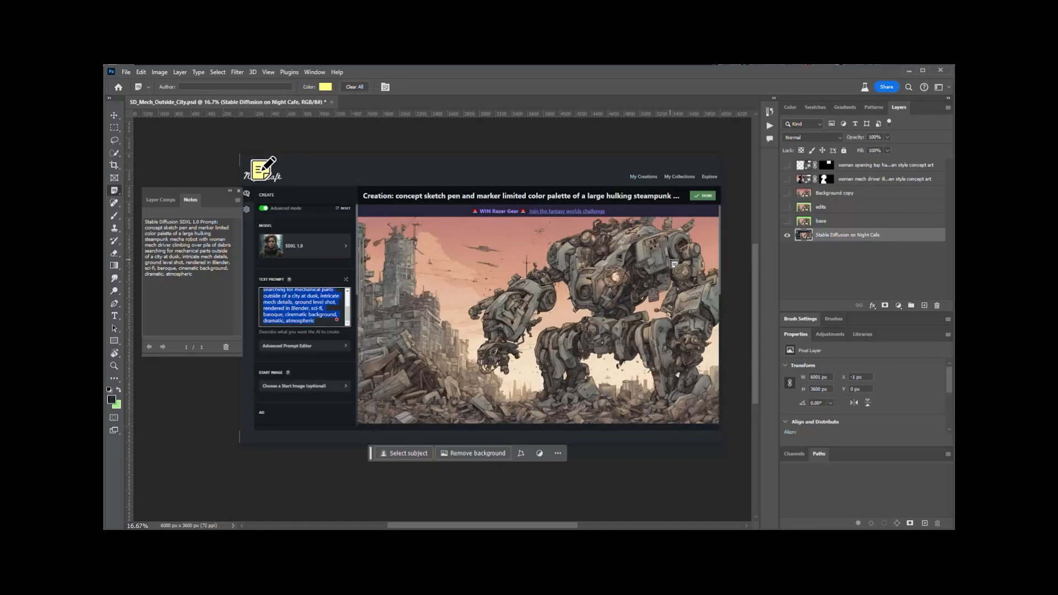
left_click(787, 222)
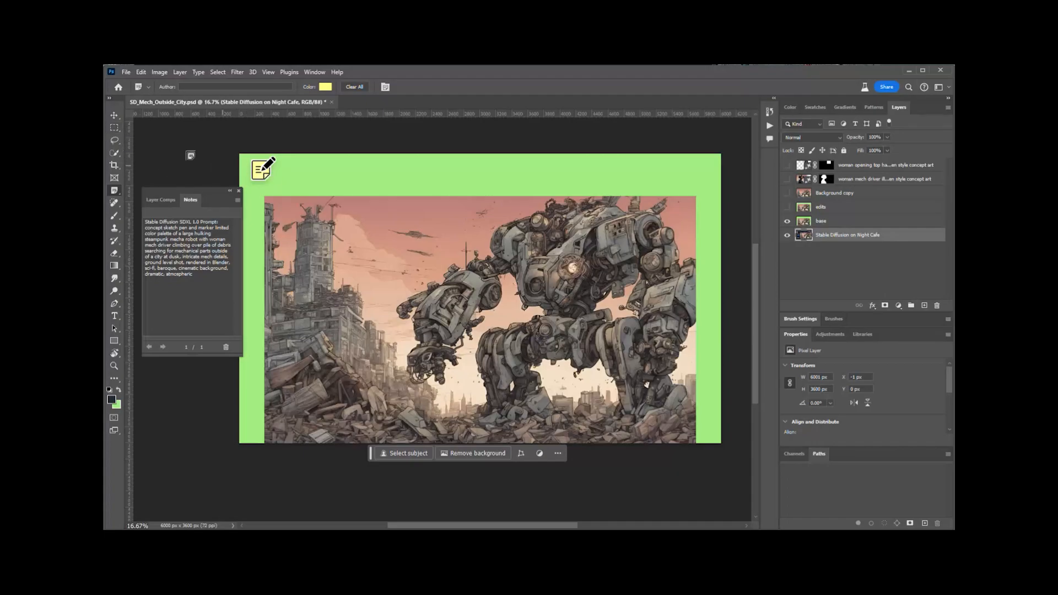
Step: Generate "clouds" with Generative Fill in a rectangular selection over the city skyline and sky on the base layer
left_click(113, 128)
left_click_drag(298, 181, 488, 302)
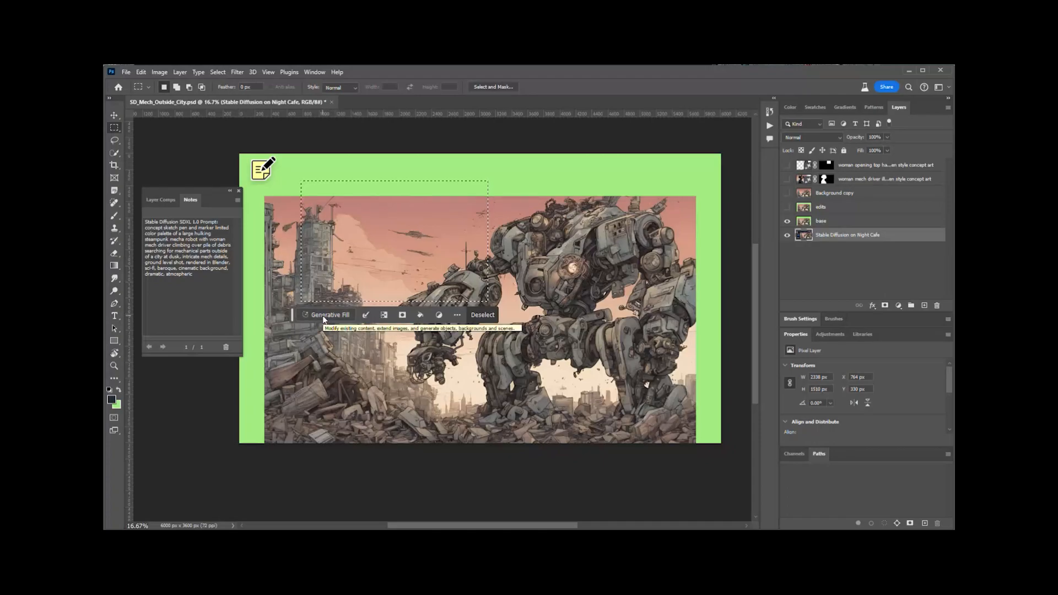
left_click(830, 221)
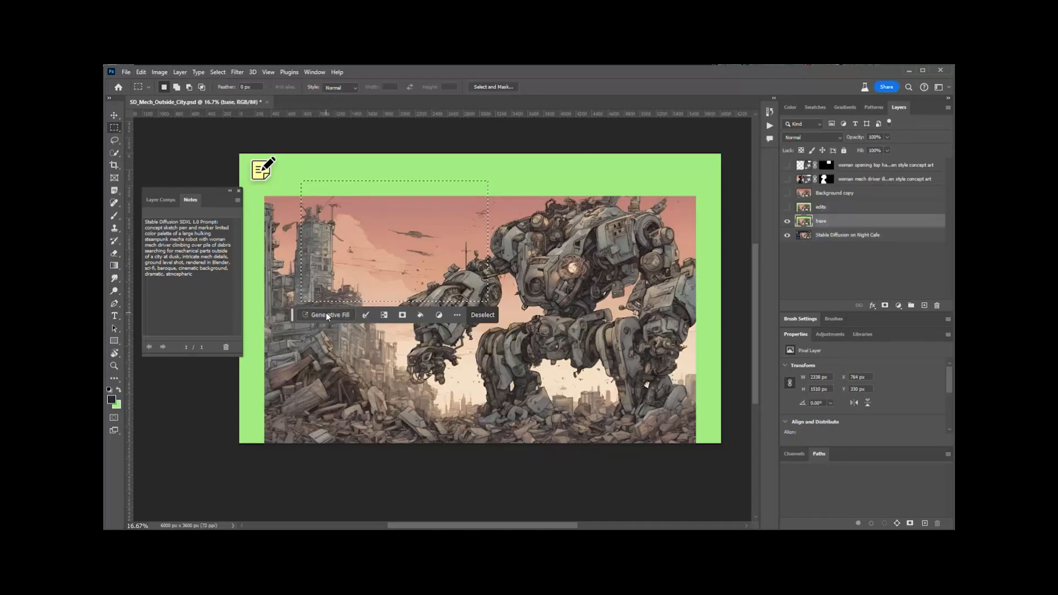
left_click(326, 313)
type("douds")
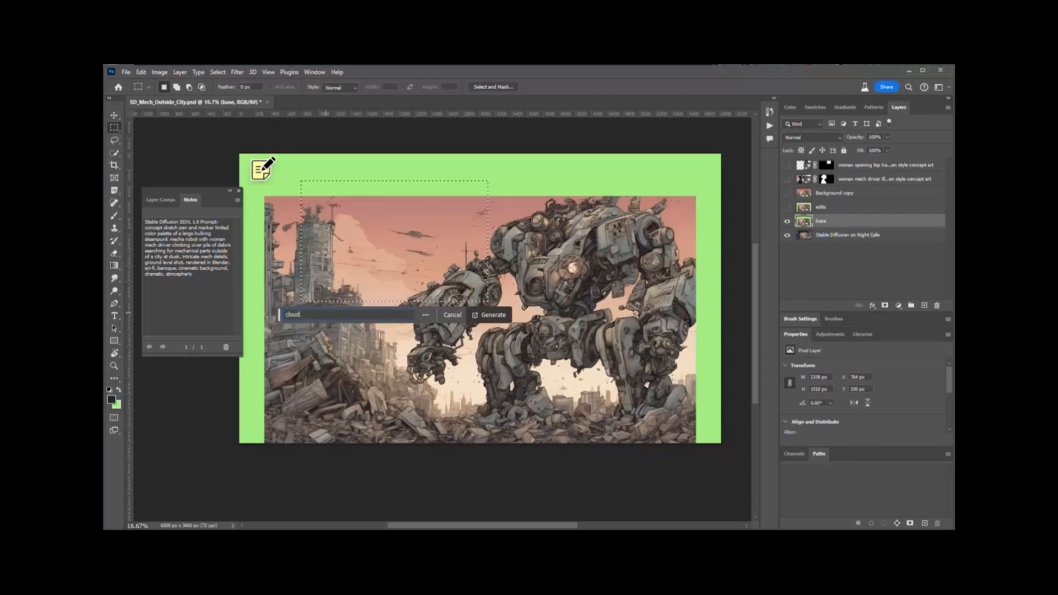
left_click(488, 315)
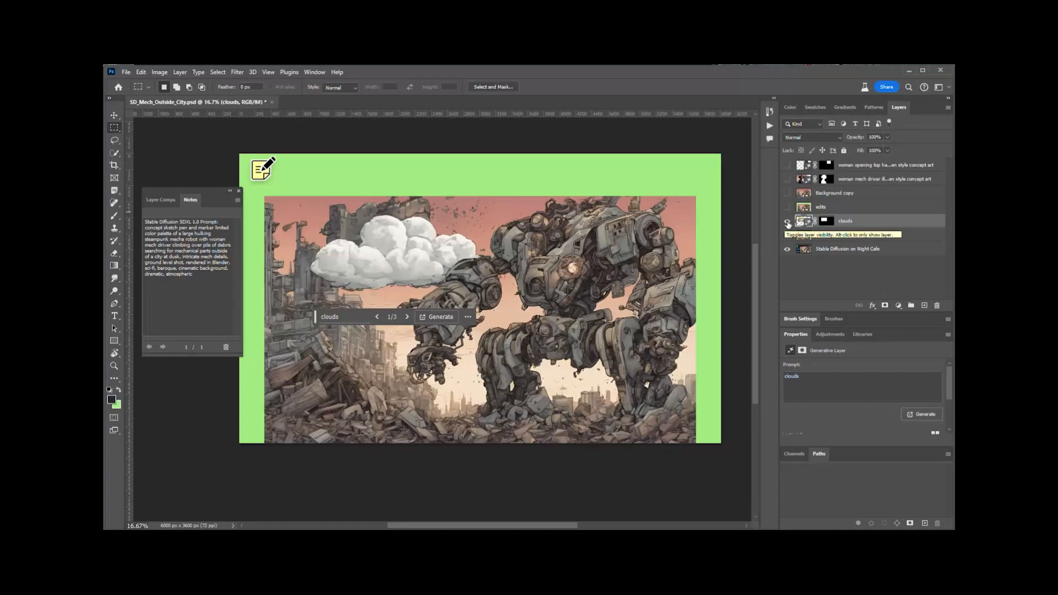
Step: Compare the image with and without the clouds layer and browse its generated variations up to the third
left_click(788, 222)
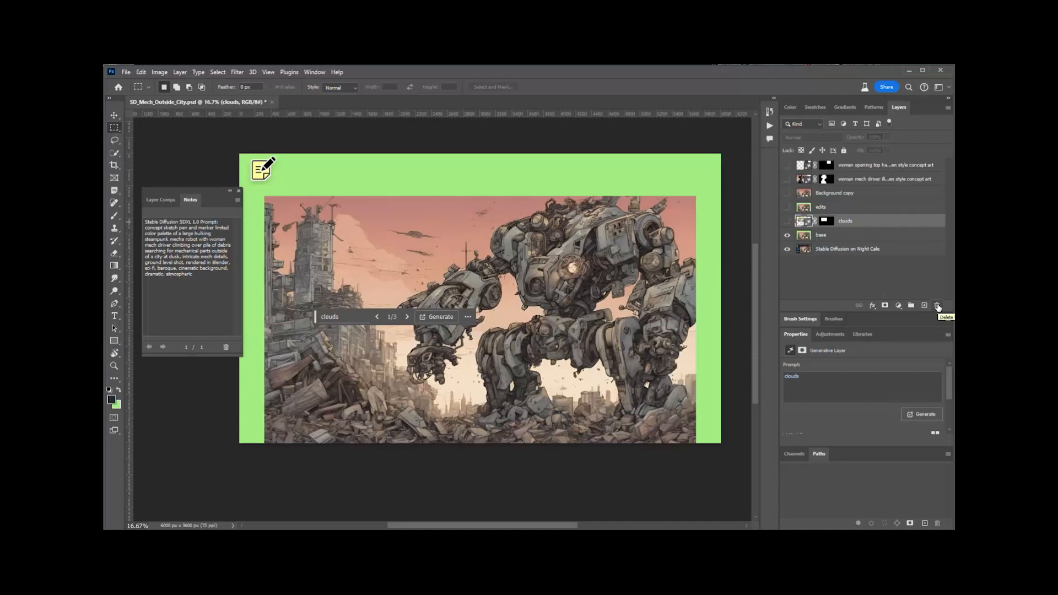
left_click(787, 221)
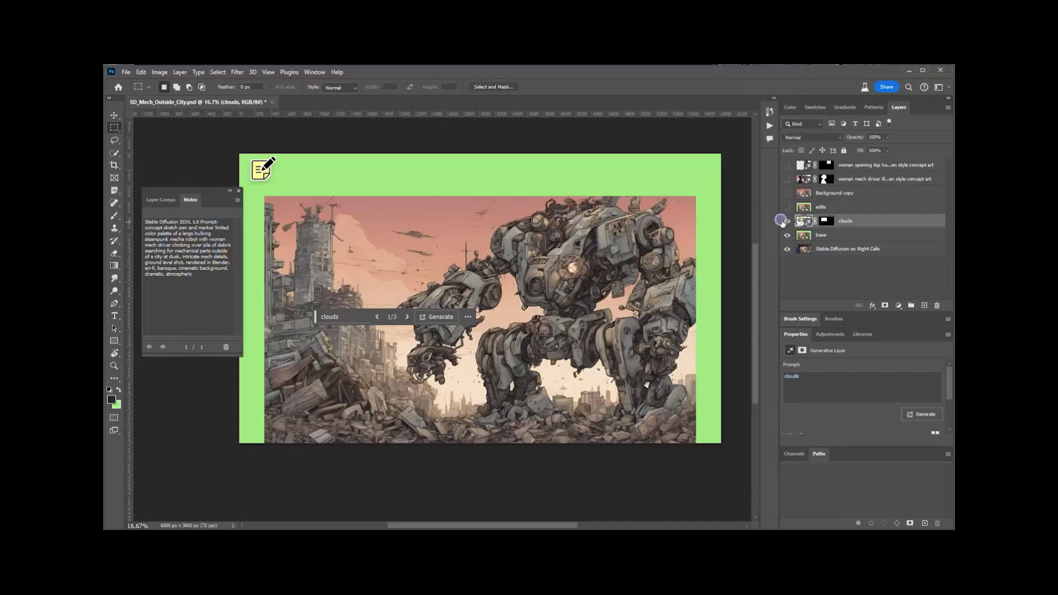
left_click(407, 317)
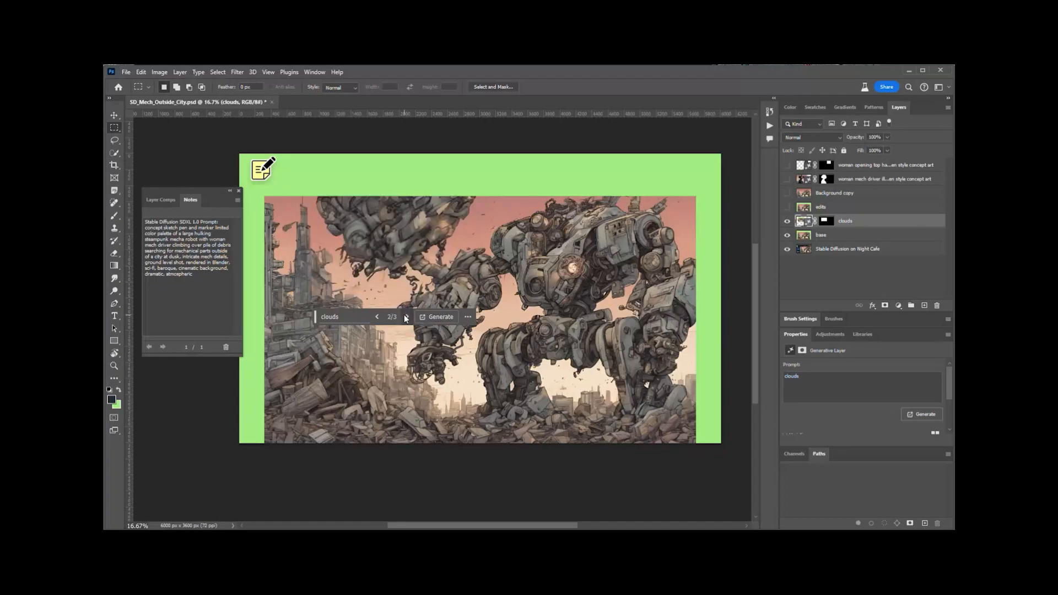
left_click(406, 317)
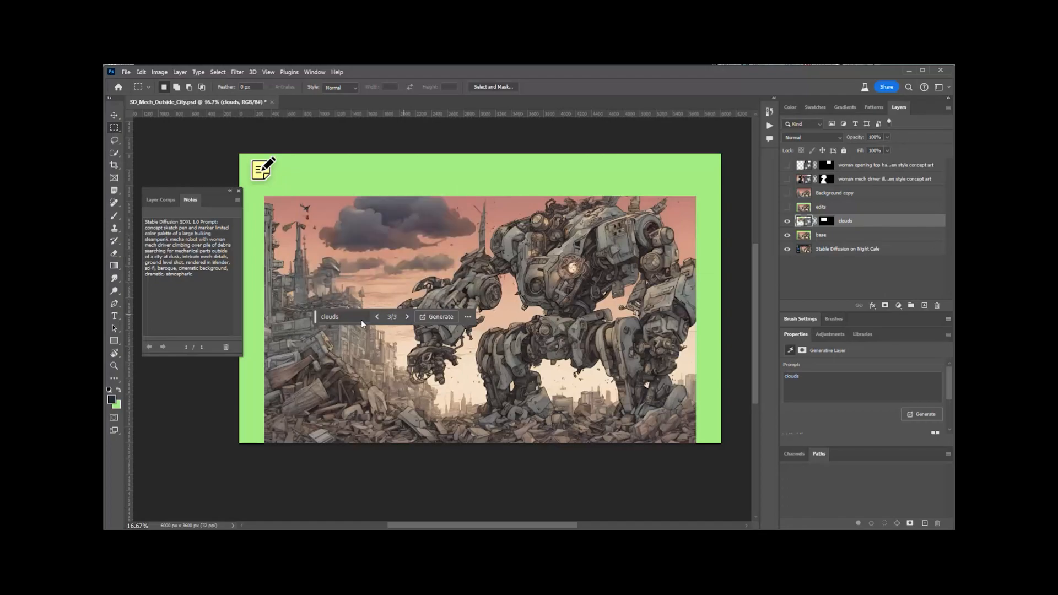
Step: Toggle the clouds layer's visibility repeatedly to compare the third variation with the original sky and skyline
left_click(787, 221)
left_click(786, 221)
left_click(786, 222)
left_click(786, 221)
left_click(786, 222)
left_click(786, 222)
left_click(786, 221)
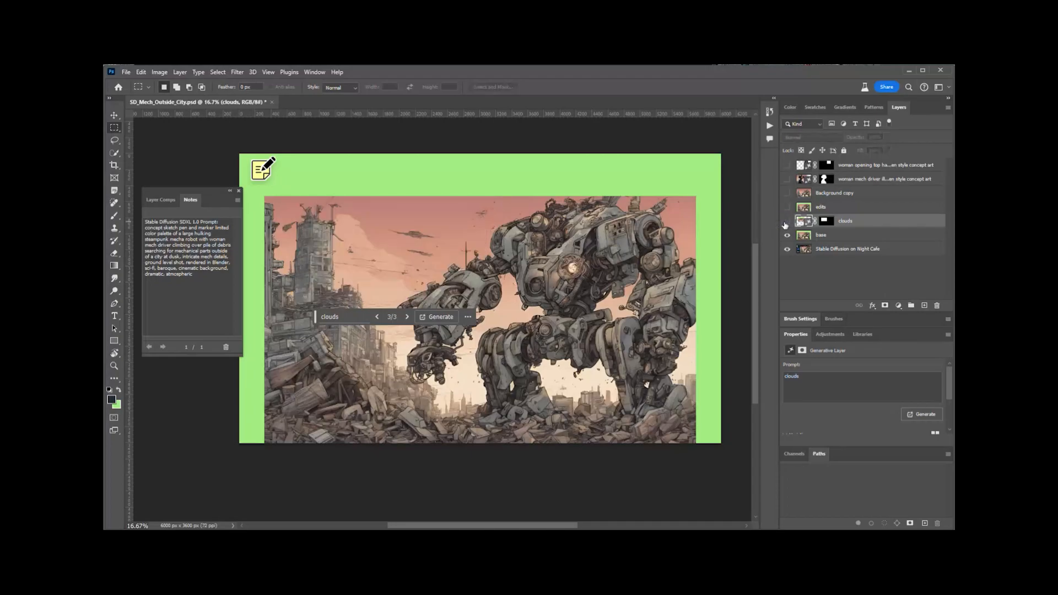
left_click(786, 222)
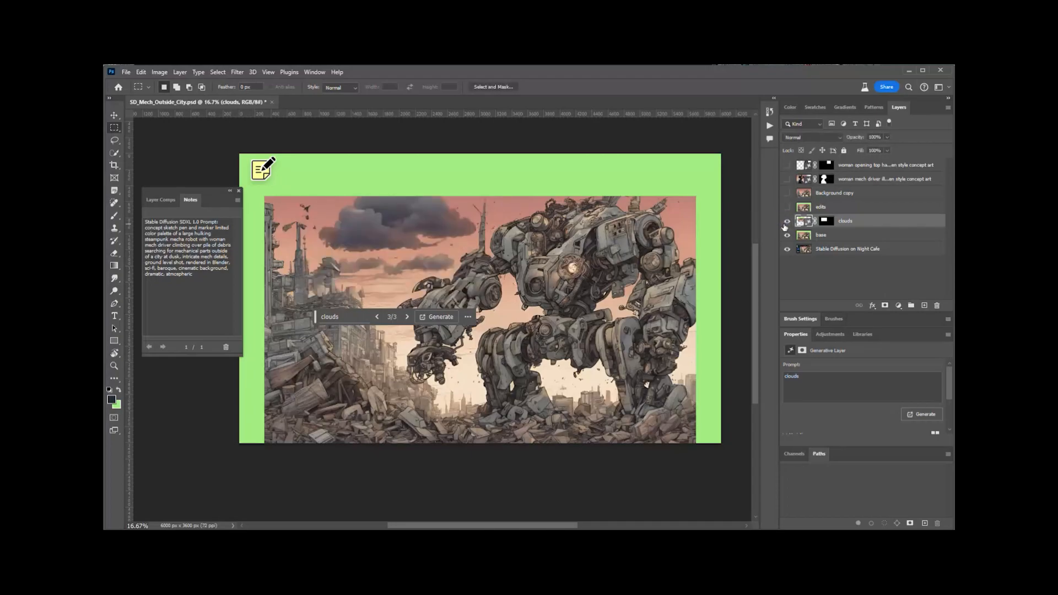
left_click(786, 221)
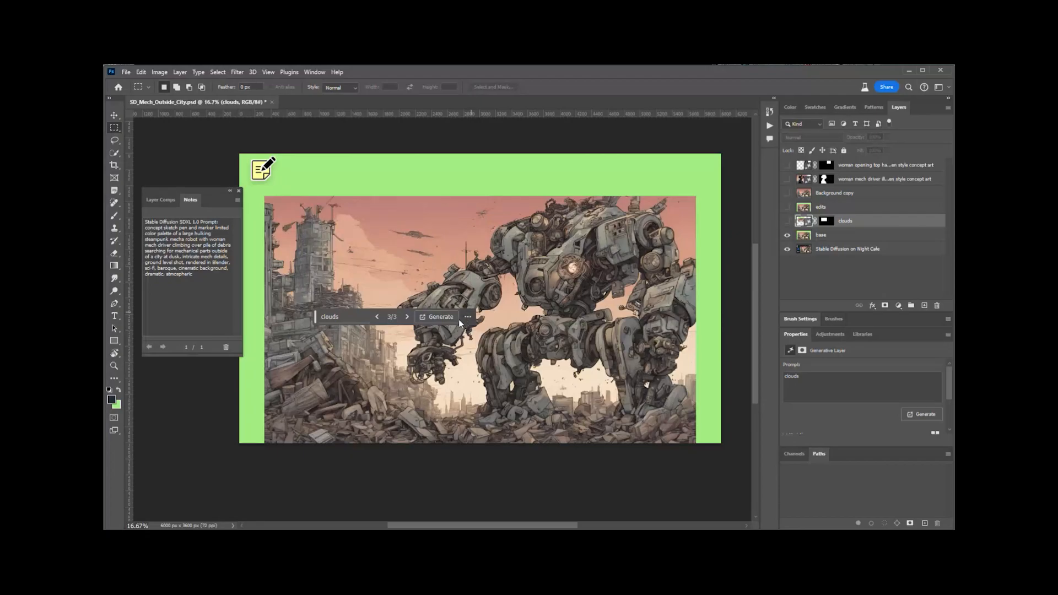
left_click(786, 221)
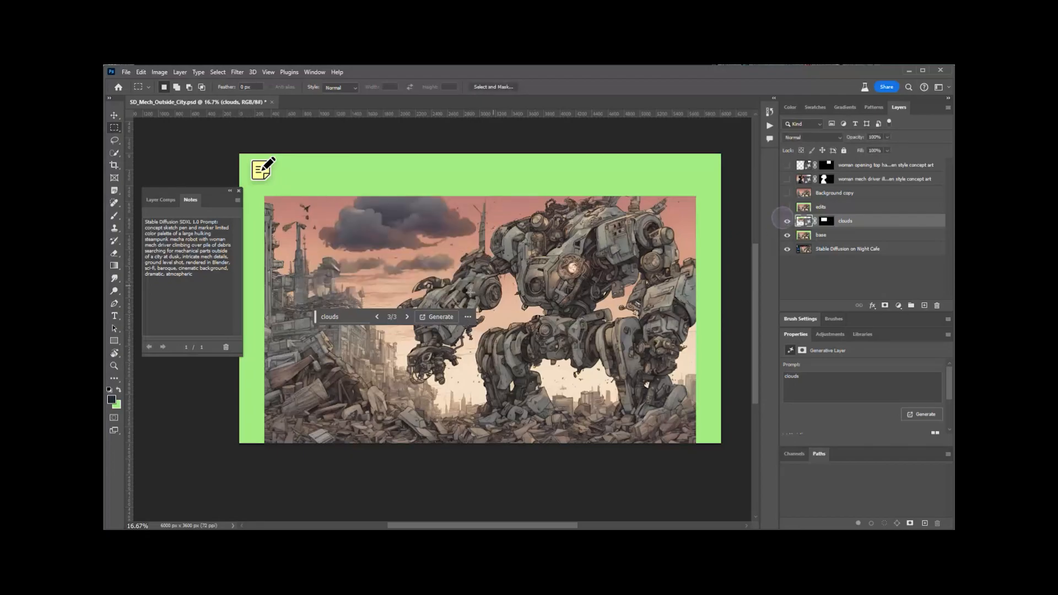
Step: Generate another set of variations for the "clouds" prompt and browse through them to the sixth
left_click(439, 317)
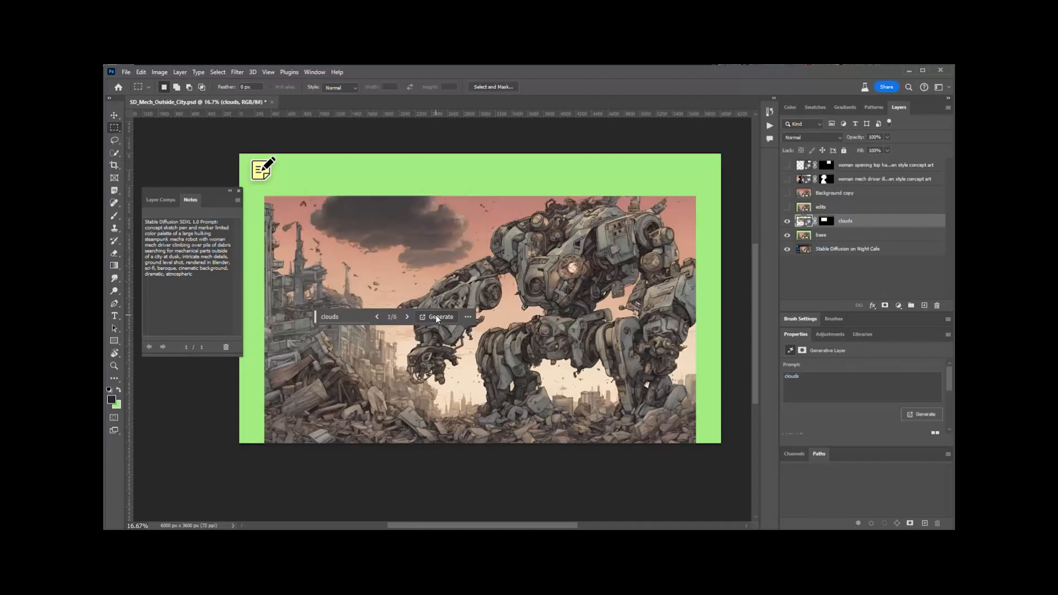
left_click(408, 317)
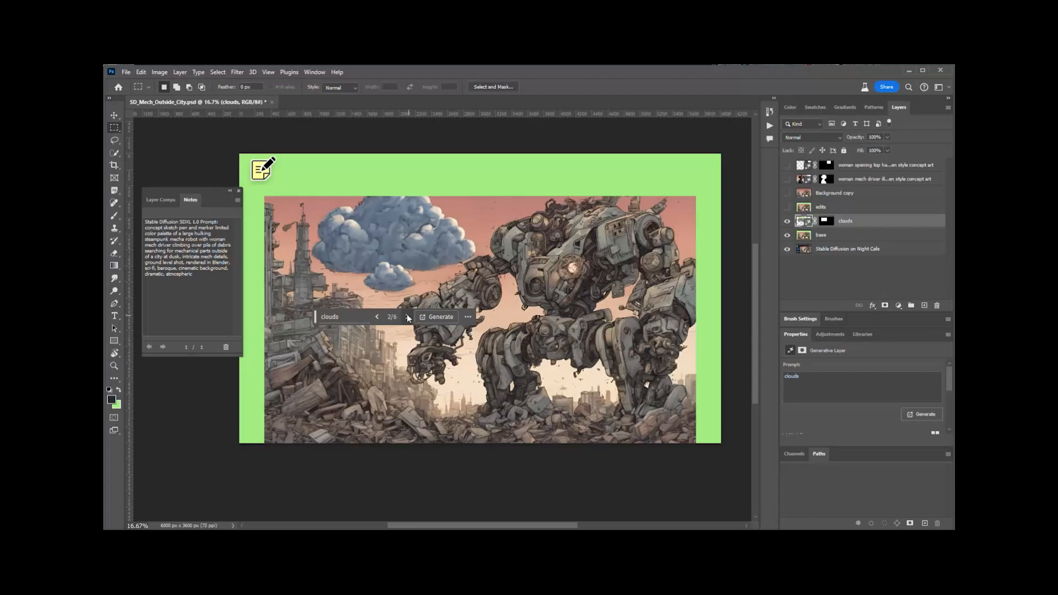
left_click(407, 317)
left_click(408, 317)
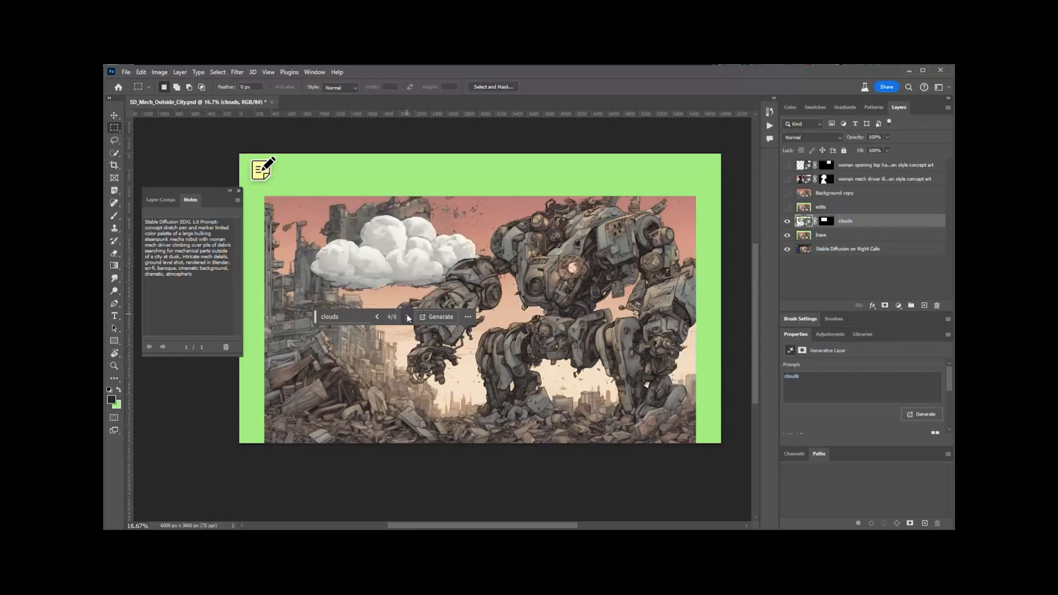
left_click(407, 317)
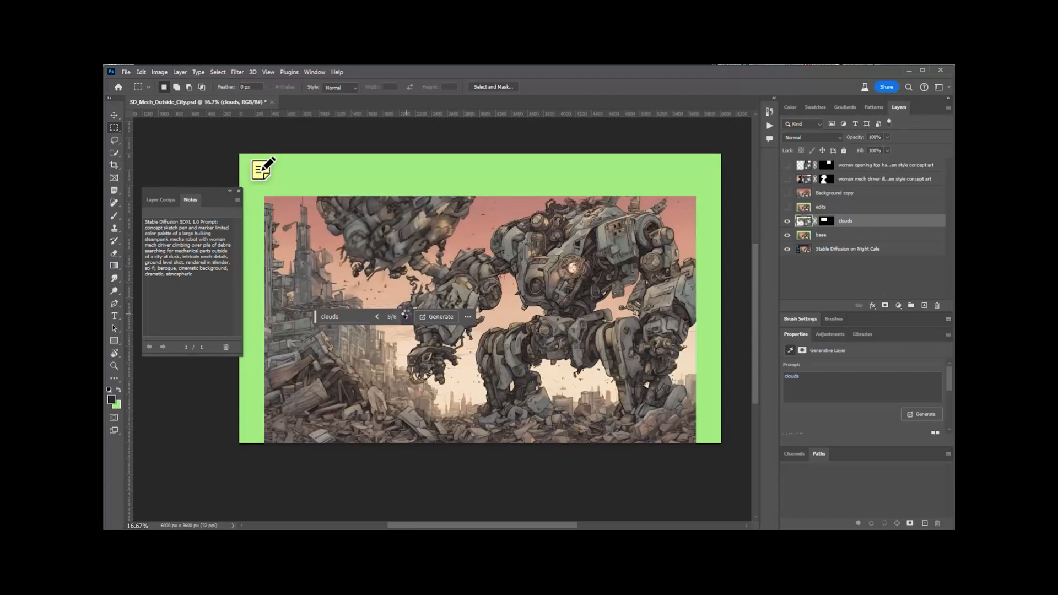
left_click(408, 317)
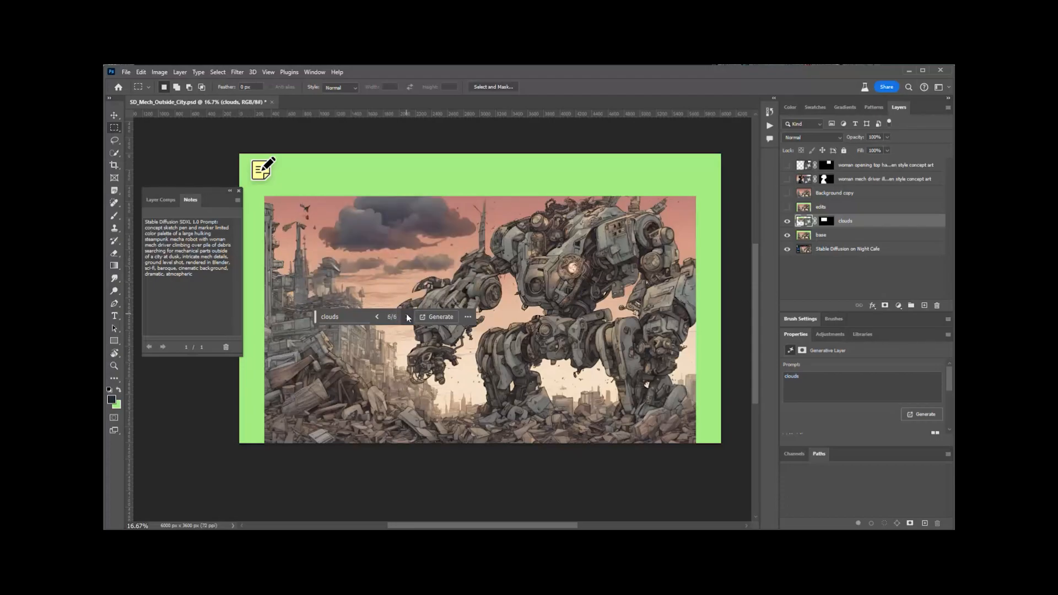
Step: Delete the clouds generative layer
left_click(937, 307)
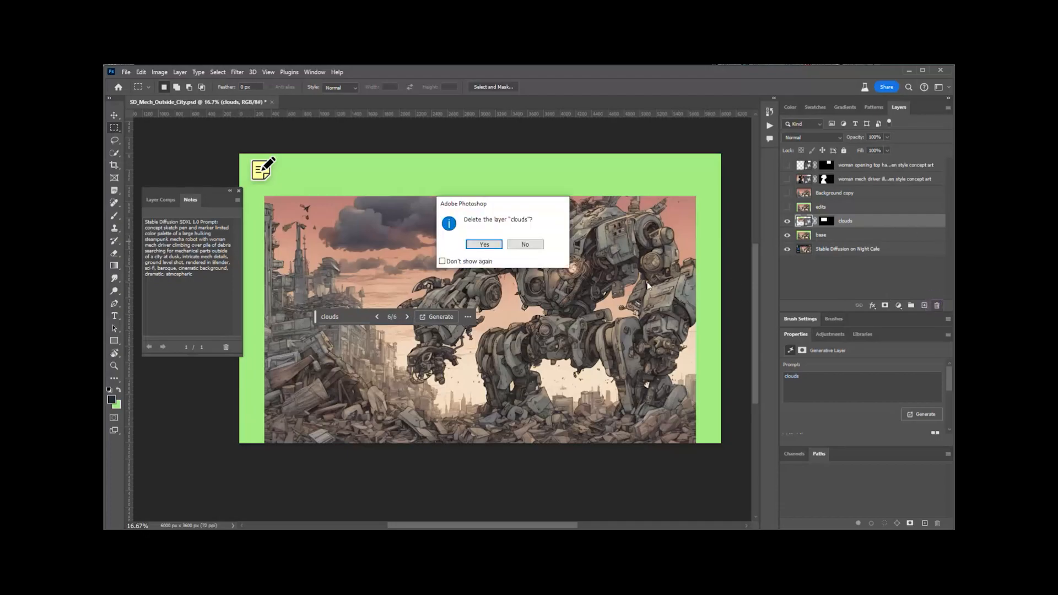
left_click(498, 244)
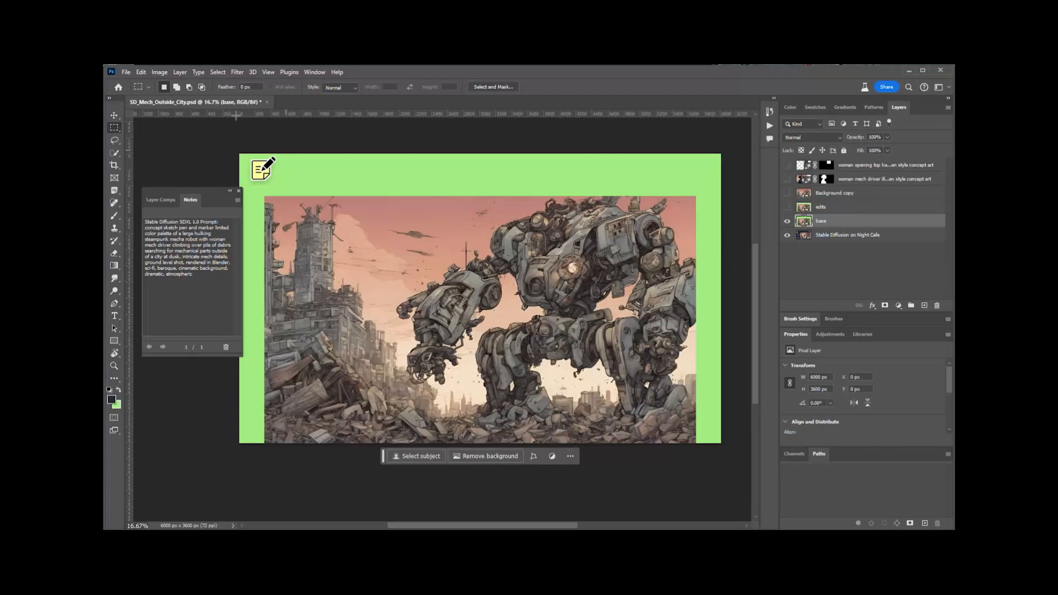
Step: Try the bottom-centre anchor in the Canvas Size settings and cancel without resizing the canvas
left_click(159, 72)
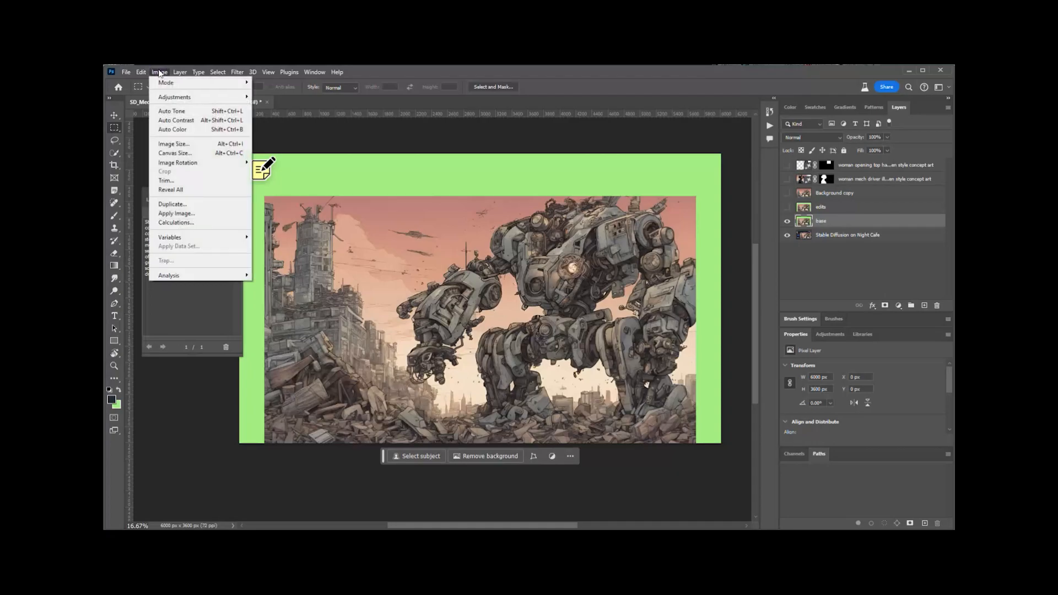
mouse_move(169, 103)
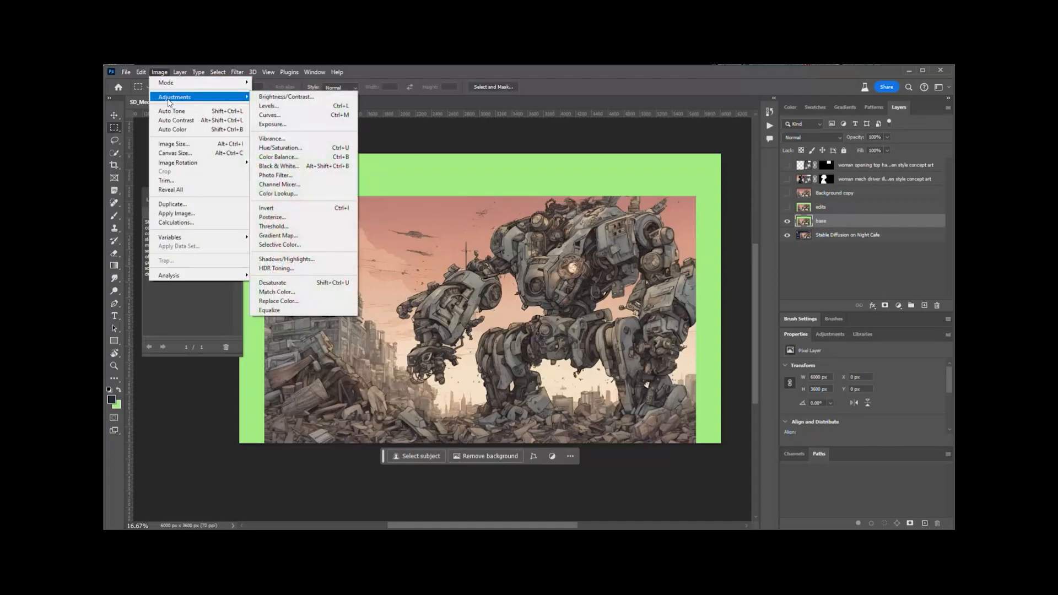
mouse_move(180, 72)
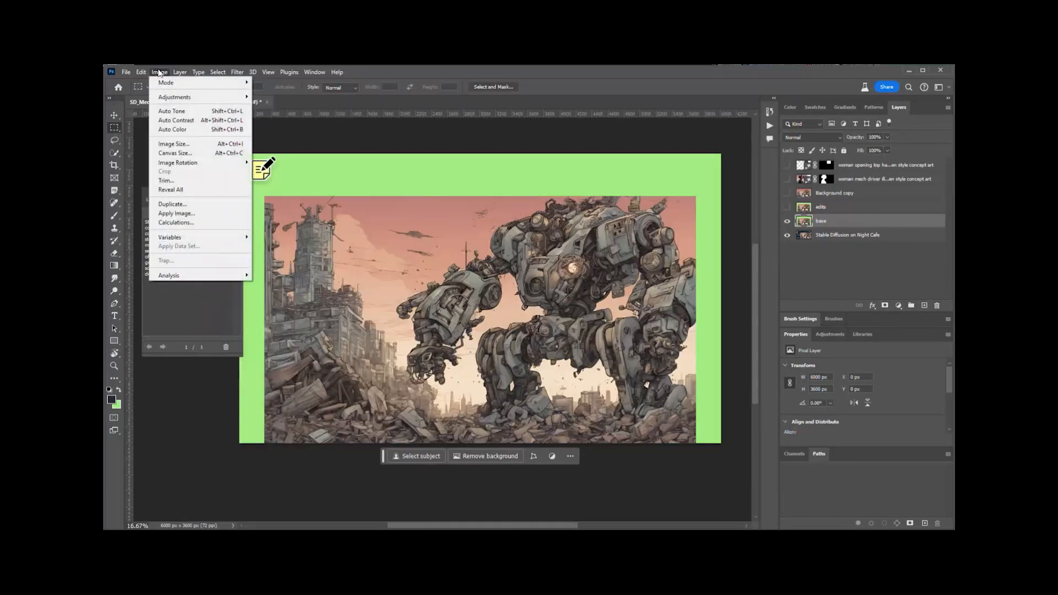
left_click(167, 155)
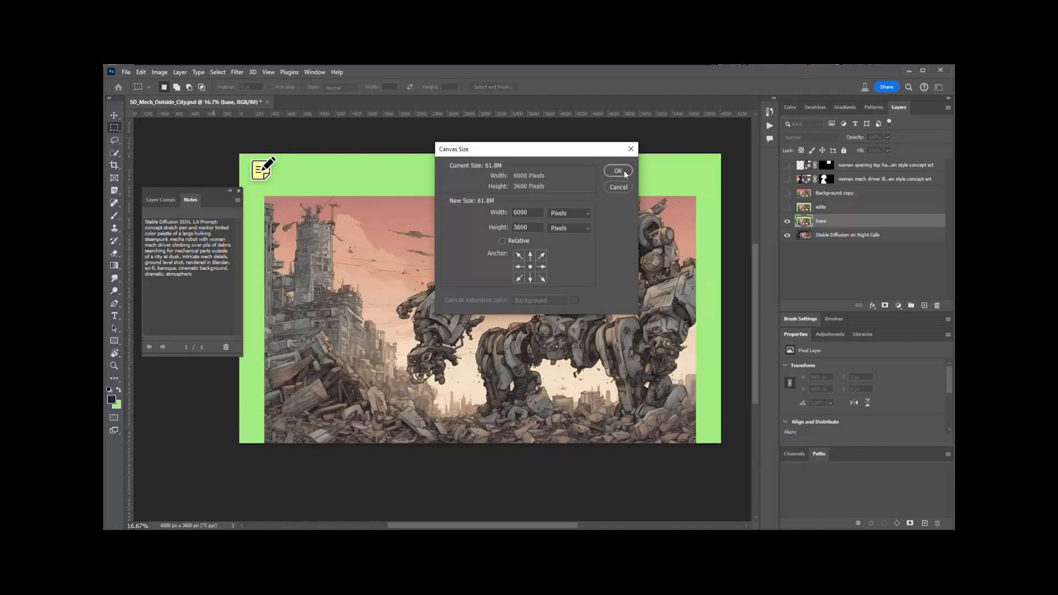
left_click(530, 278)
left_click(615, 184)
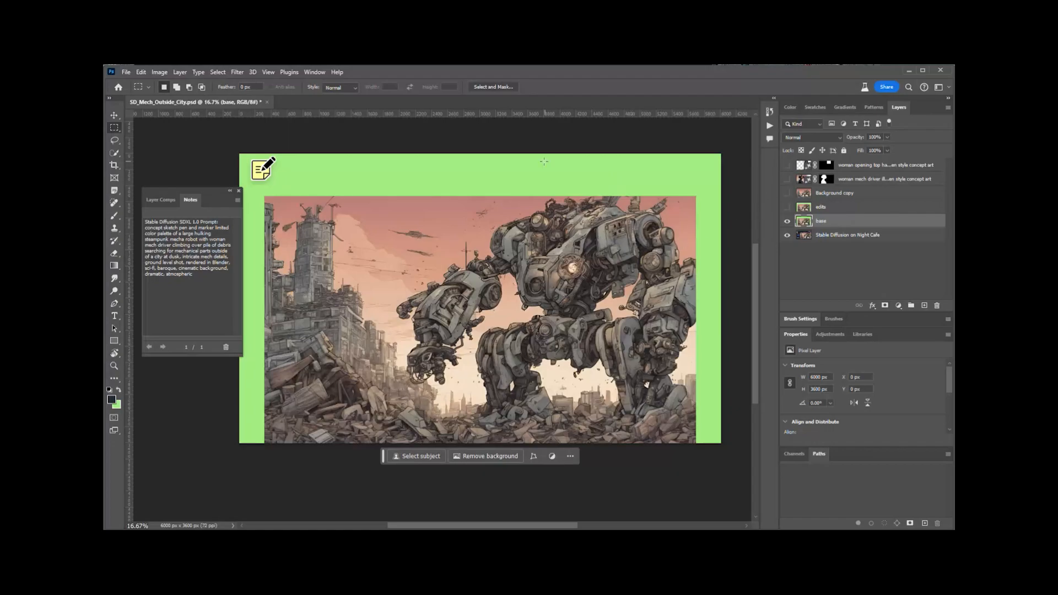
Step: Extend the base image with a promptless Generative Fill over an L-shaped selection covering the upper-right and right green borders, and hide the edits layer
left_click(788, 208)
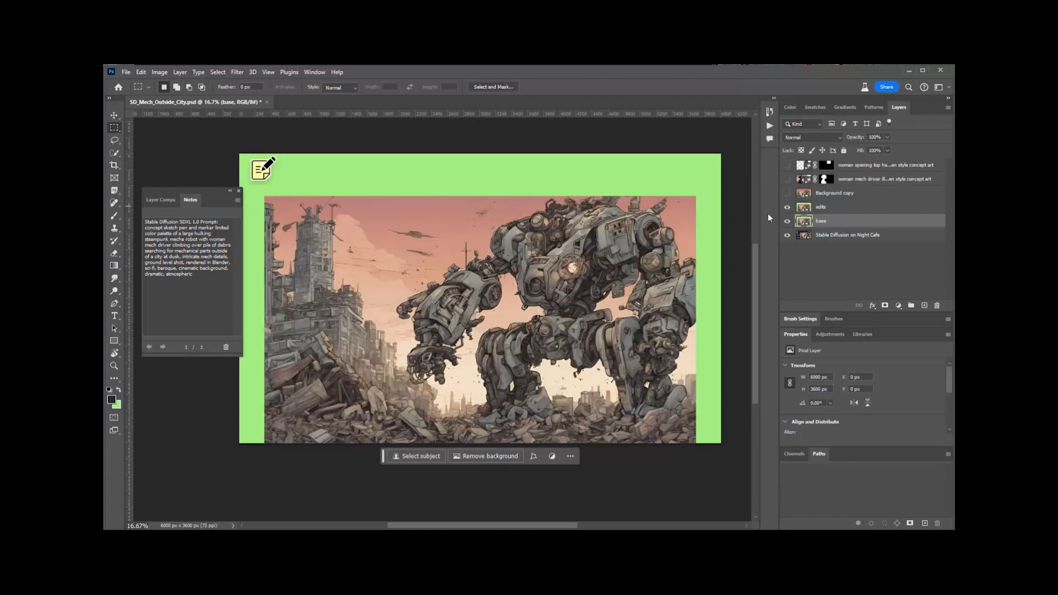
left_click_drag(492, 149, 736, 218)
left_click_drag(674, 200, 736, 504)
left_click_drag(735, 450, 735, 449)
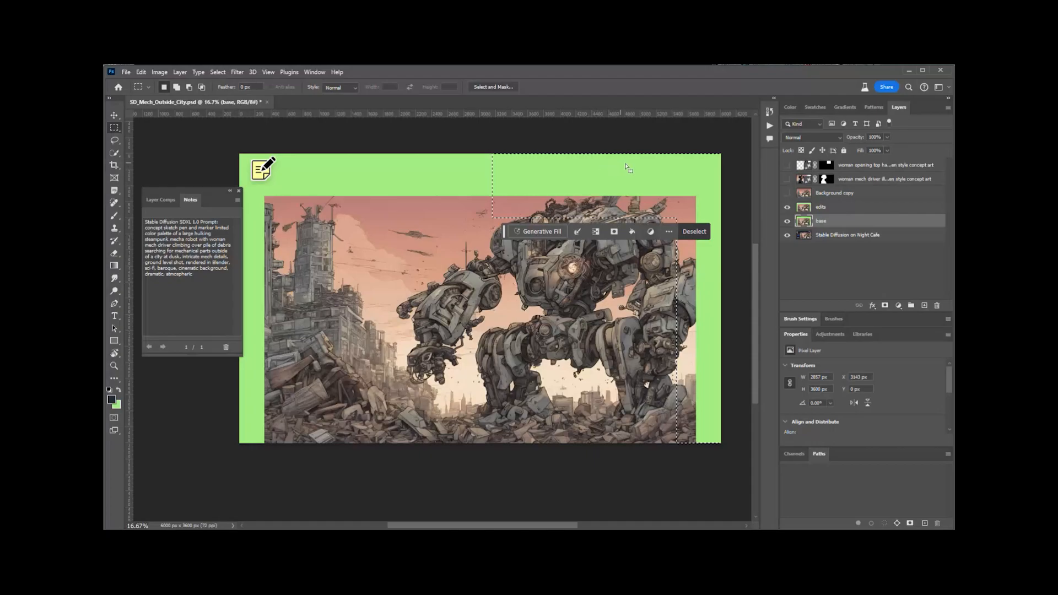
left_click(544, 232)
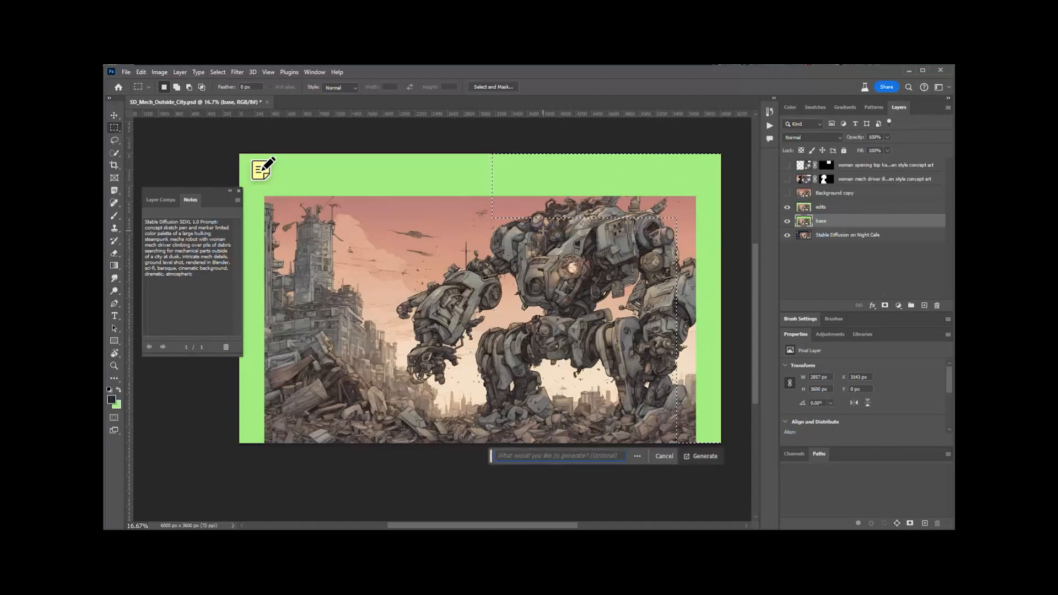
left_click(710, 456)
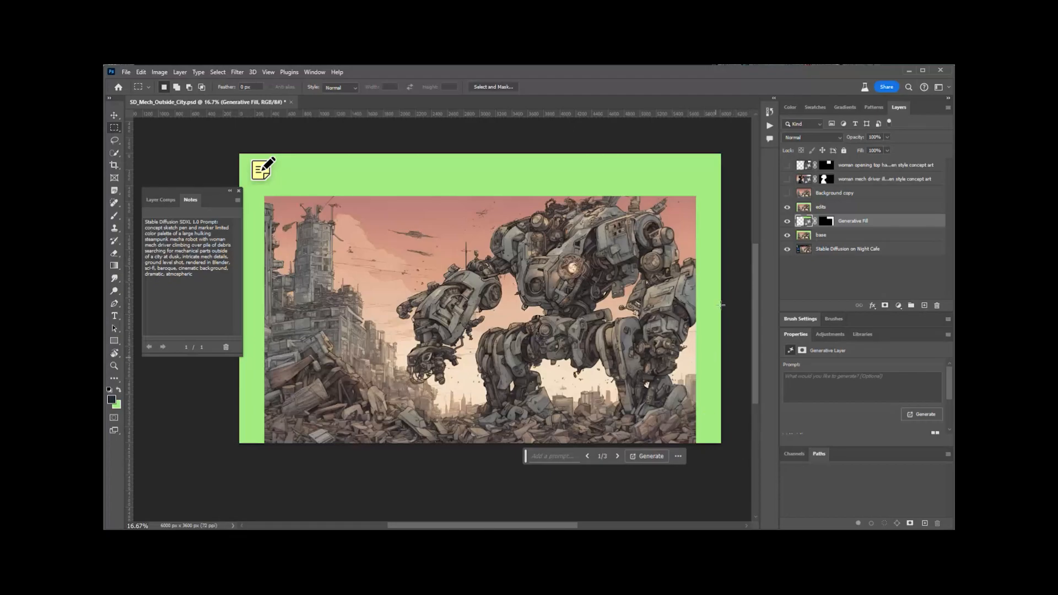
left_click(787, 207)
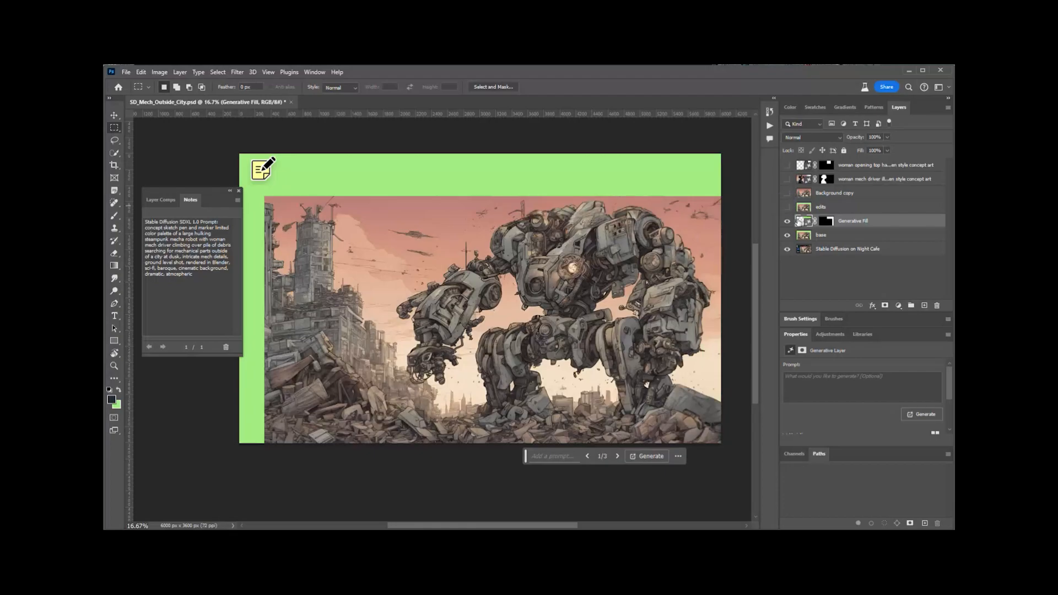
Step: Toggle the Generative Fill layer's visibility repeatedly to compare the extended mech and background with the original green border
left_click(787, 221)
left_click(787, 221)
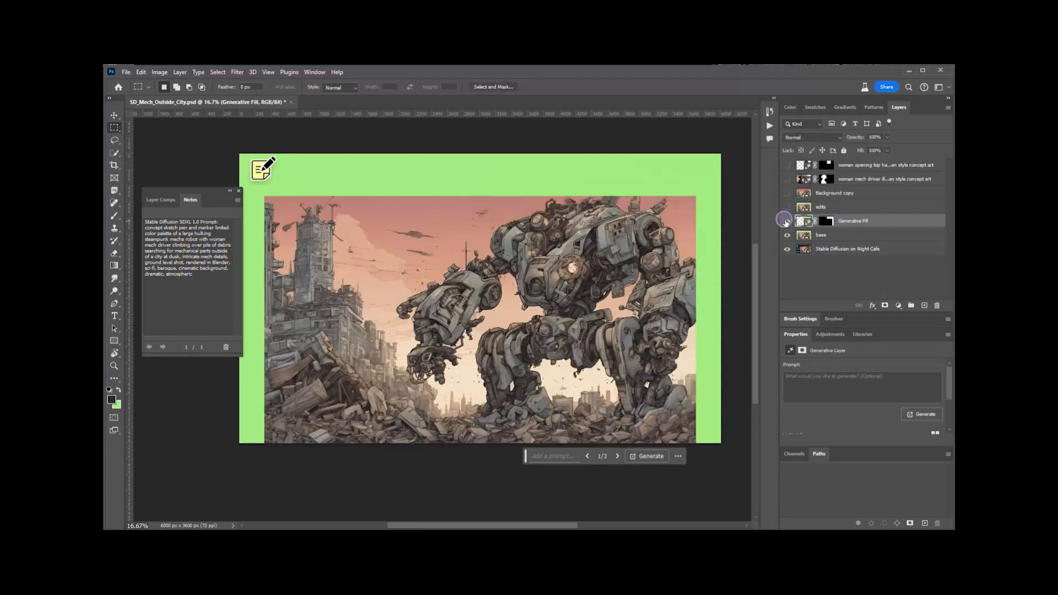
left_click(787, 221)
left_click(787, 221)
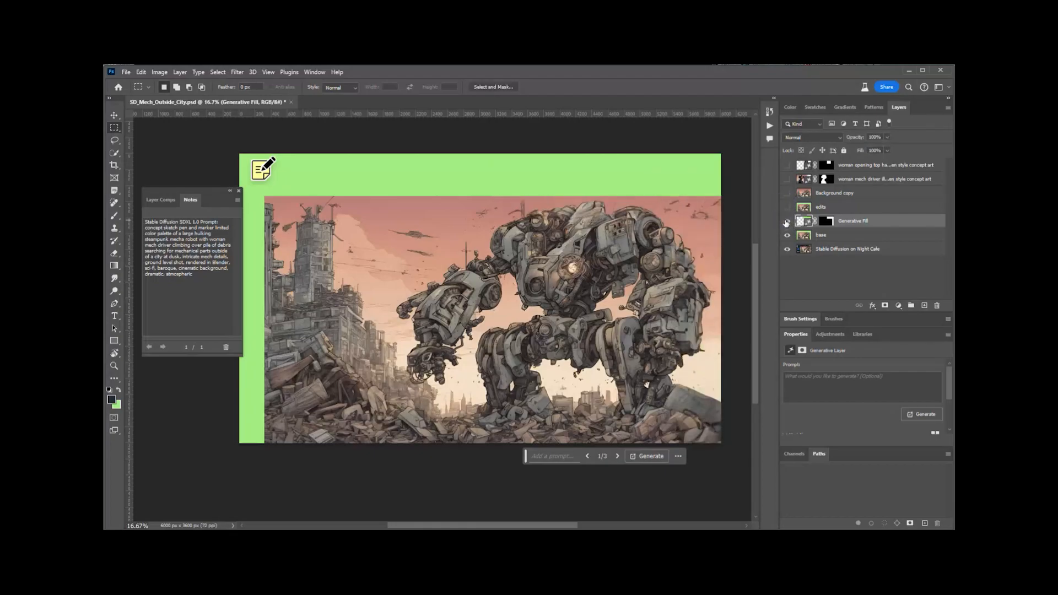
left_click(787, 221)
left_click(787, 222)
left_click(788, 222)
left_click(787, 222)
left_click(787, 222)
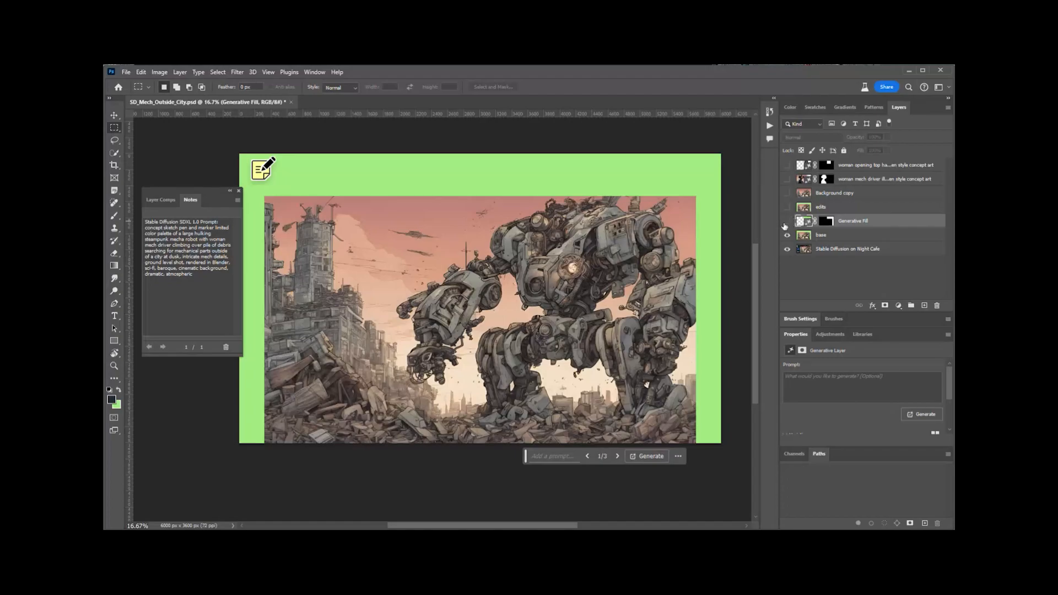
Step: Compare the image with and without the Generative Fill layer once more, leaving the layer shown
left_click(787, 221)
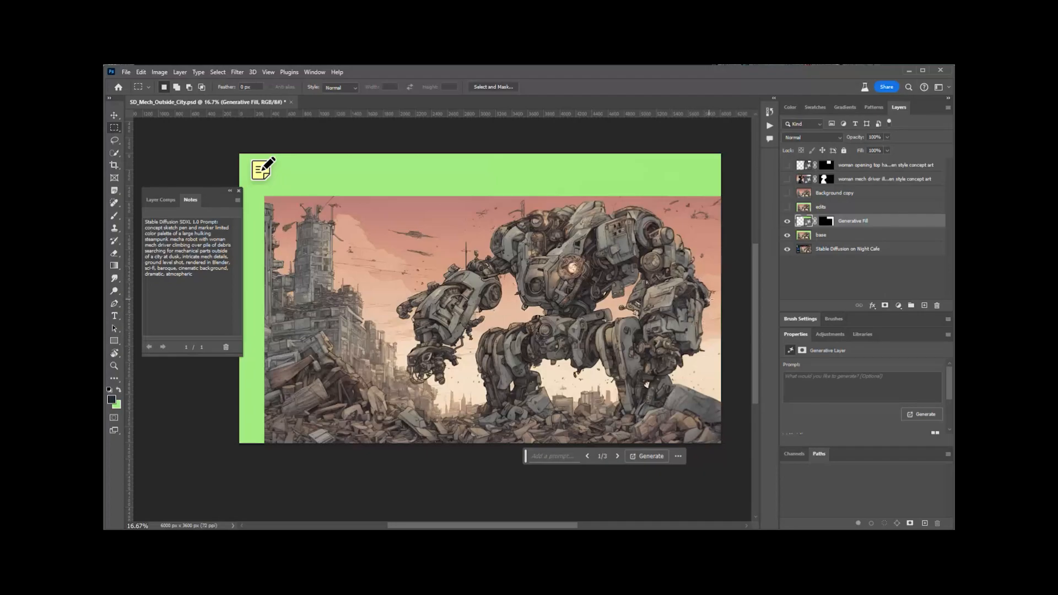
left_click(787, 221)
left_click(787, 221)
left_click(787, 221)
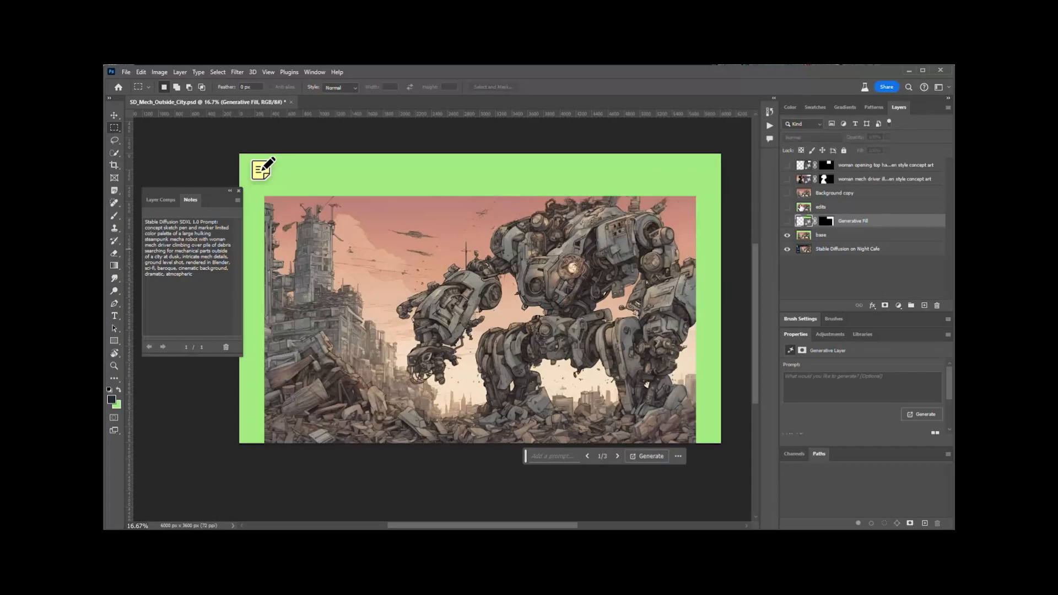
left_click(785, 221)
left_click(785, 221)
left_click(785, 221)
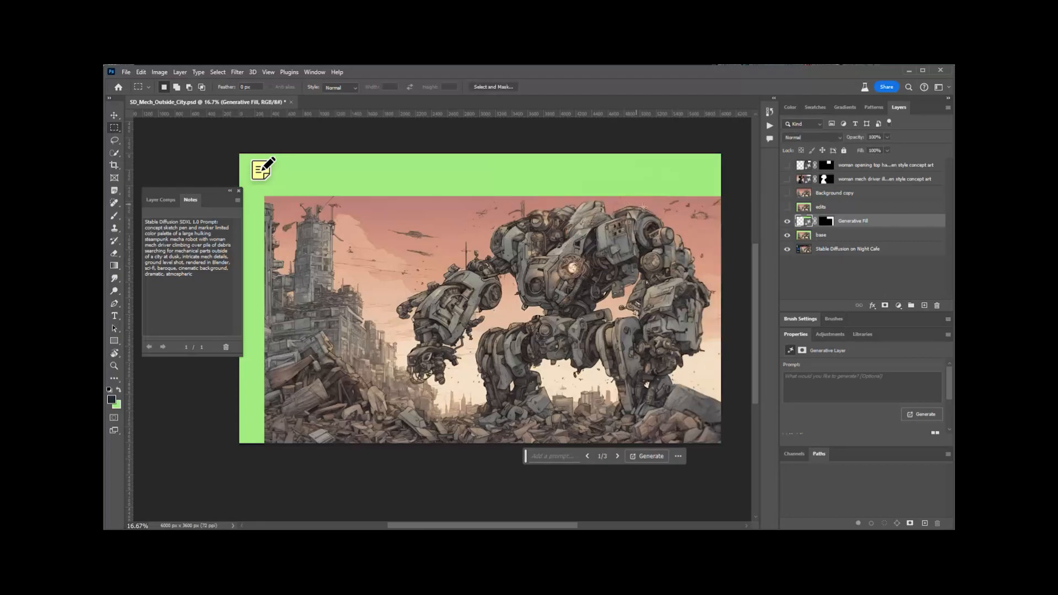
Step: Examine the mech's extended arm and shoulder at 33.33% magnification with the Generative Fill layer hidden and shown
key("ctrl+plus")
key("ctrl+plus")
left_click_drag(647, 208, 310, 352)
left_click_drag(473, 269, 505, 202)
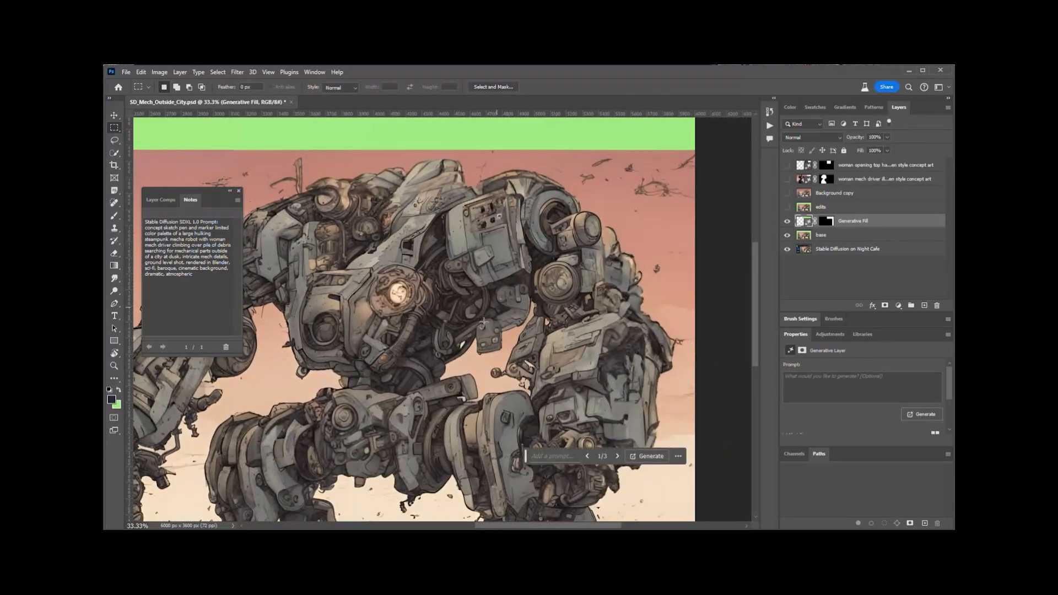
left_click_drag(488, 297, 511, 257)
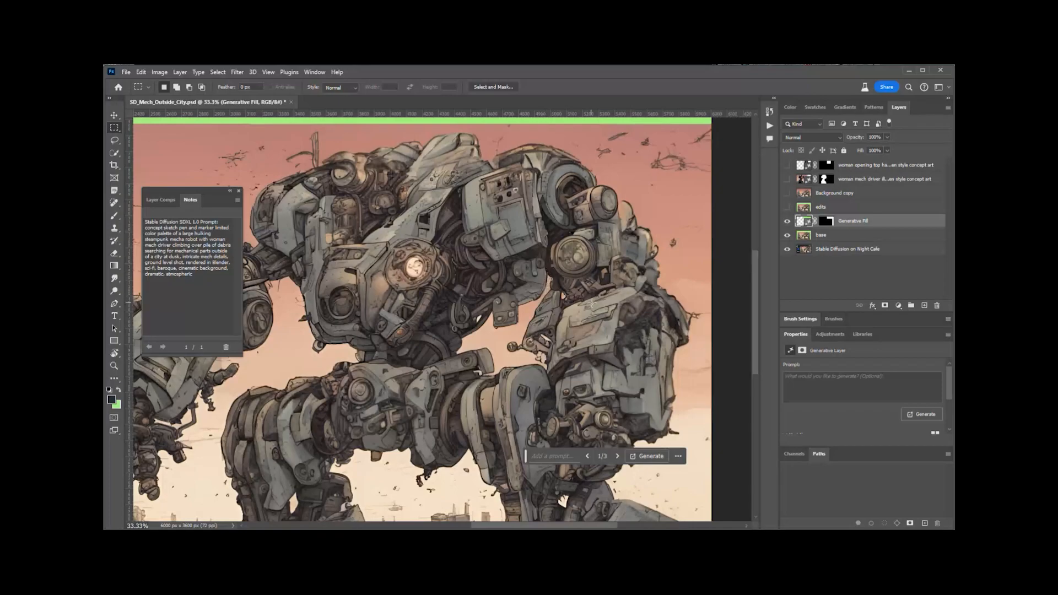
scroll(653, 336, "right", 2)
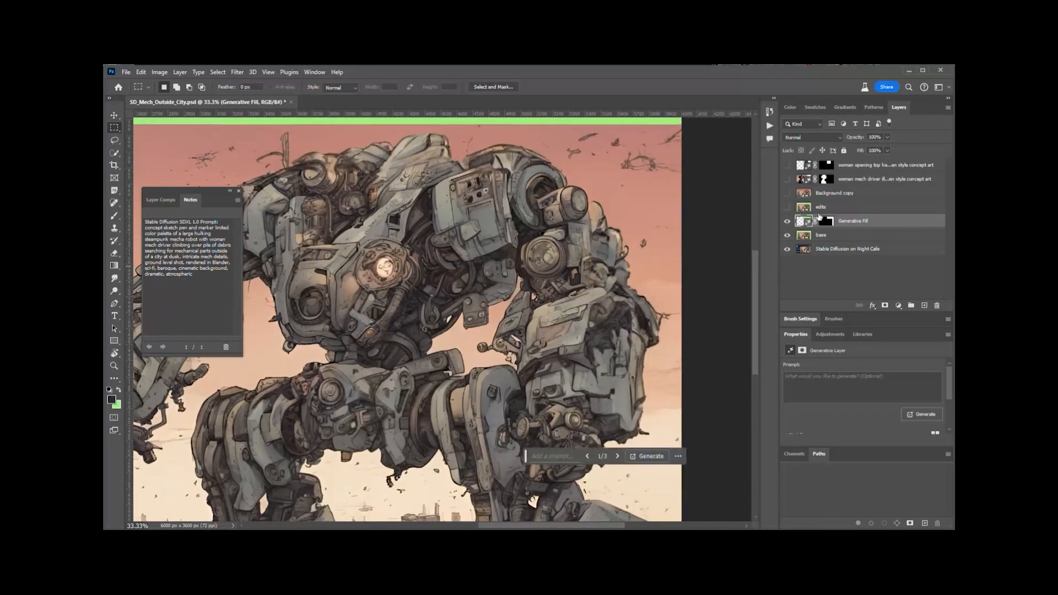
left_click(787, 221)
left_click(787, 222)
left_click_drag(574, 286, 634, 296)
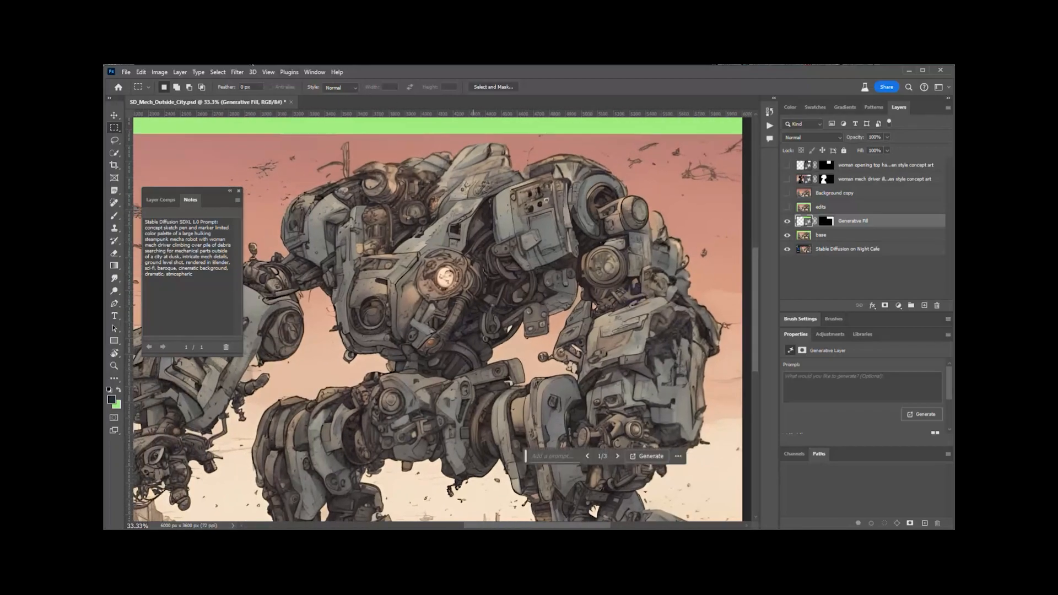
Step: Sharpen the Generative Fill layer with an Unsharp Mask, raising the amount and radius while comparing the preview
left_click(241, 73)
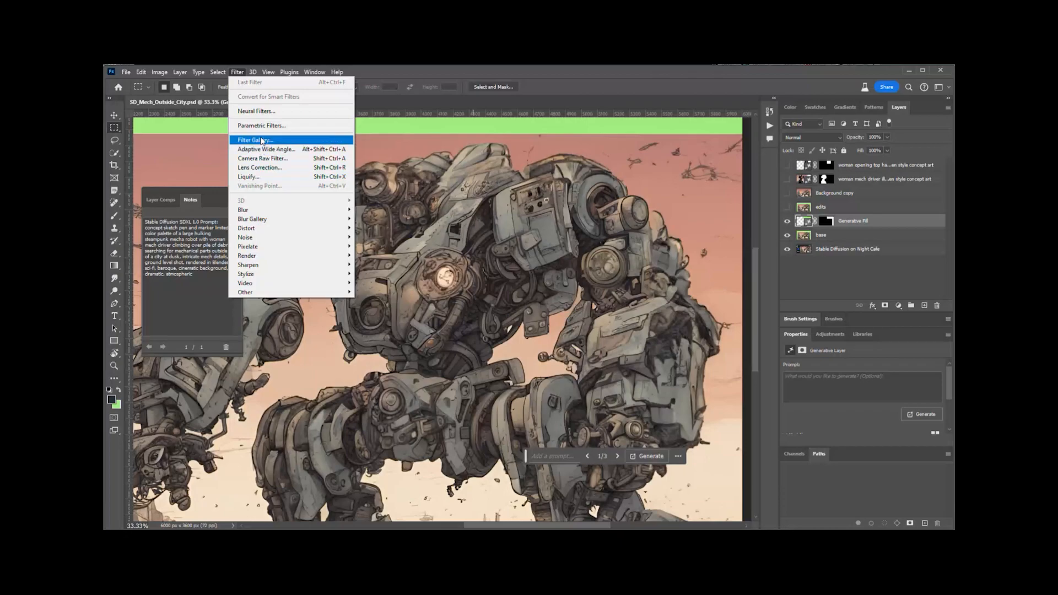
mouse_move(286, 268)
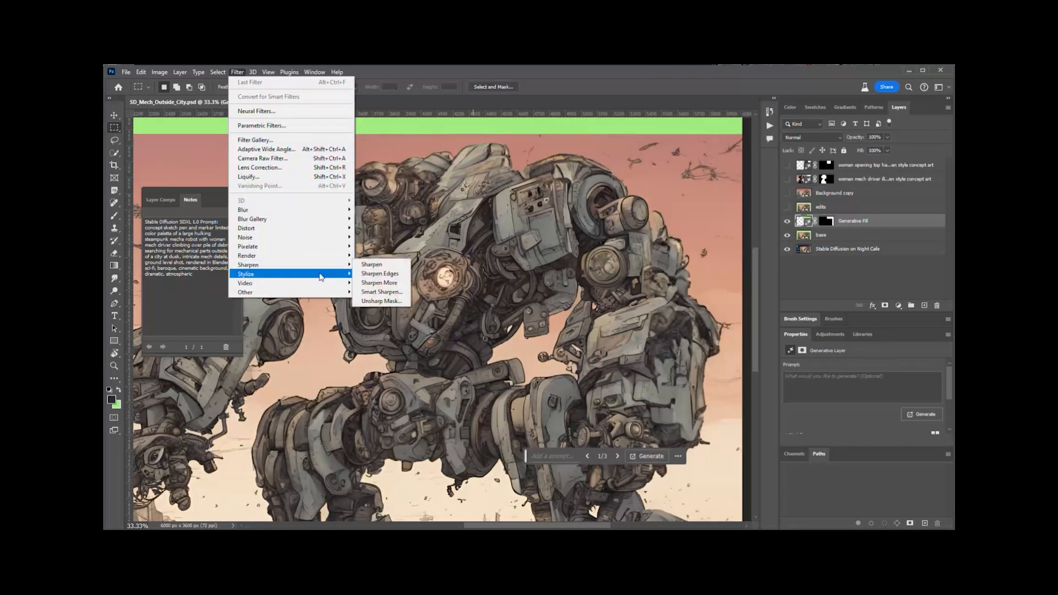
left_click(396, 301)
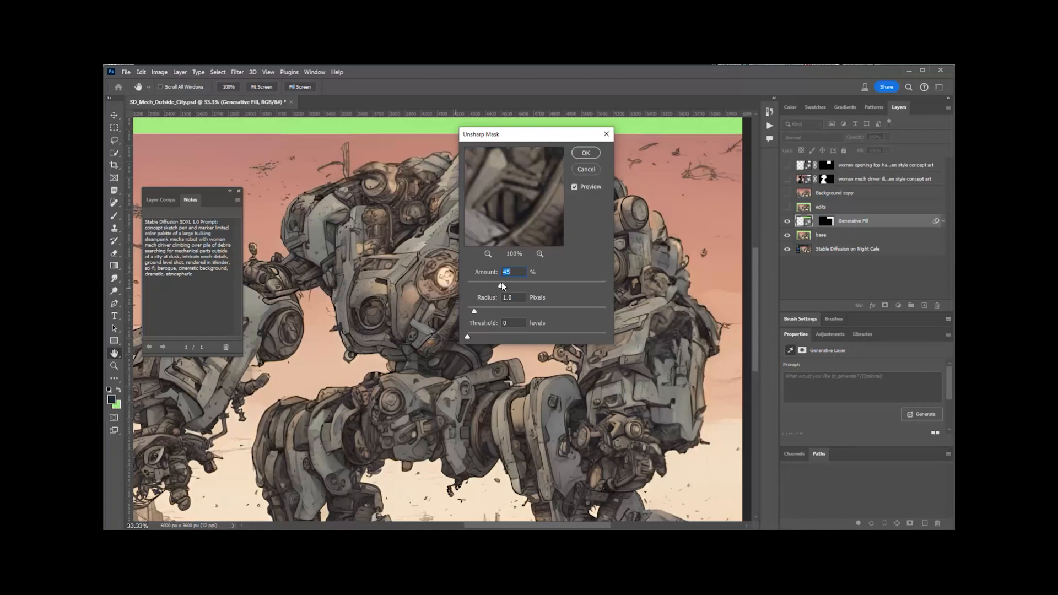
left_click_drag(501, 285, 507, 285)
left_click(575, 188)
left_click(575, 187)
left_click_drag(508, 285, 516, 285)
left_click(576, 187)
left_click(576, 186)
left_click_drag(514, 286, 511, 285)
left_click(574, 186)
left_click(574, 187)
left_click_drag(475, 311, 478, 312)
left_click(586, 153)
Step: Compare the sharpened Generative Fill layer with the original image by switching its visibility, leaving it shown
left_click(787, 221)
left_click(787, 221)
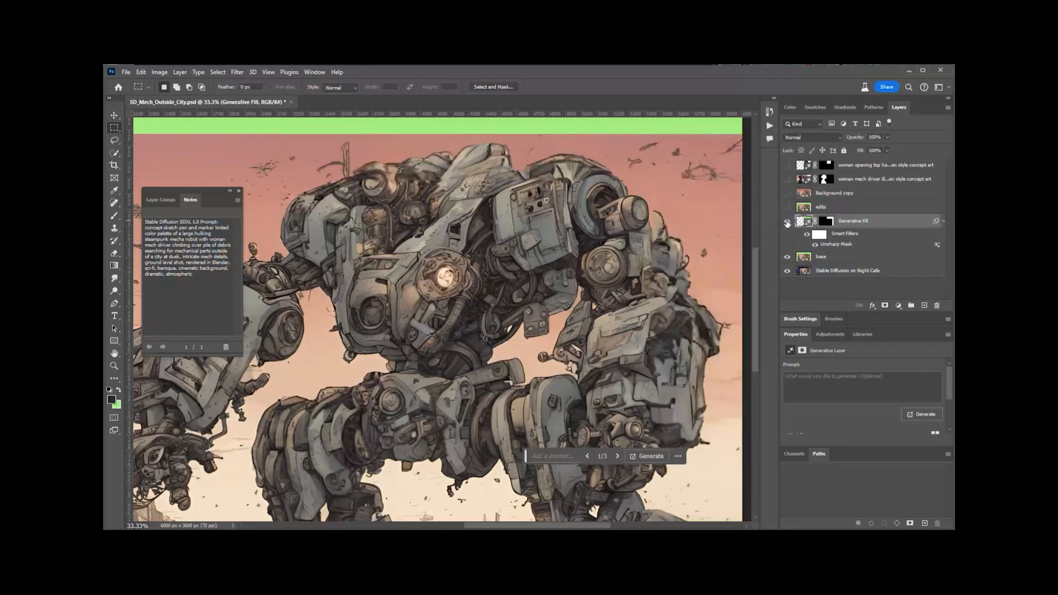
left_click(788, 221)
left_click(787, 222)
left_click(788, 222)
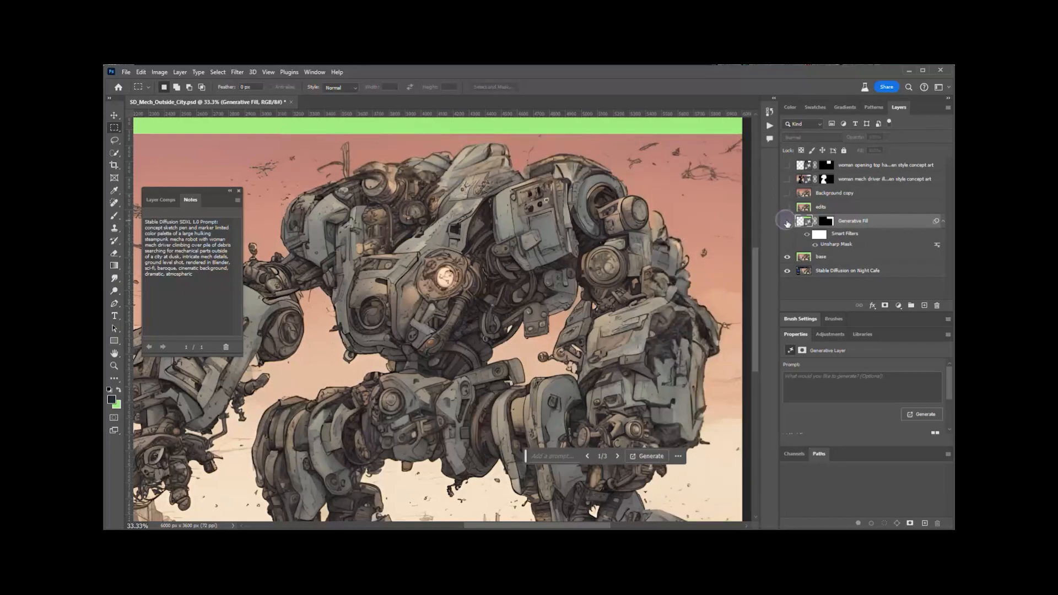
left_click(787, 221)
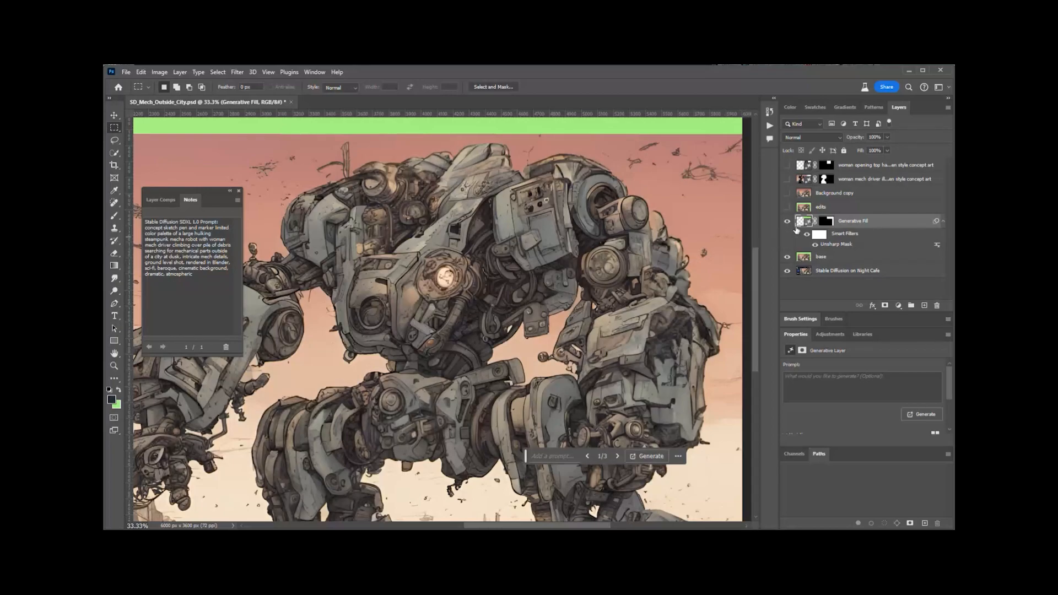
Step: Show the edits layer again and delete the Generative Fill layer
key("ctrl+minus")
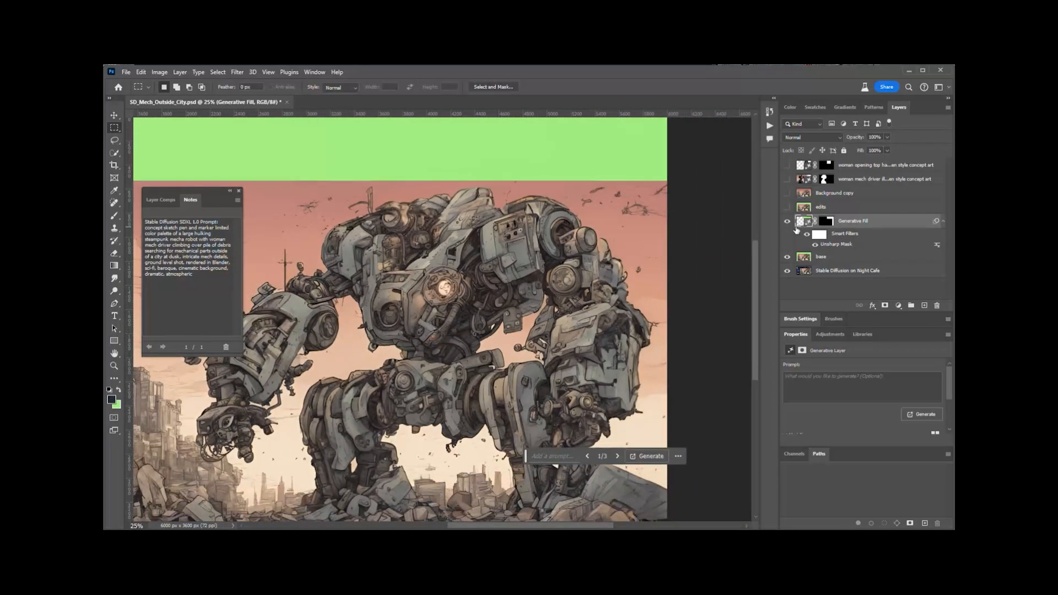
key("ctrl+minus")
left_click_drag(618, 302, 631, 315)
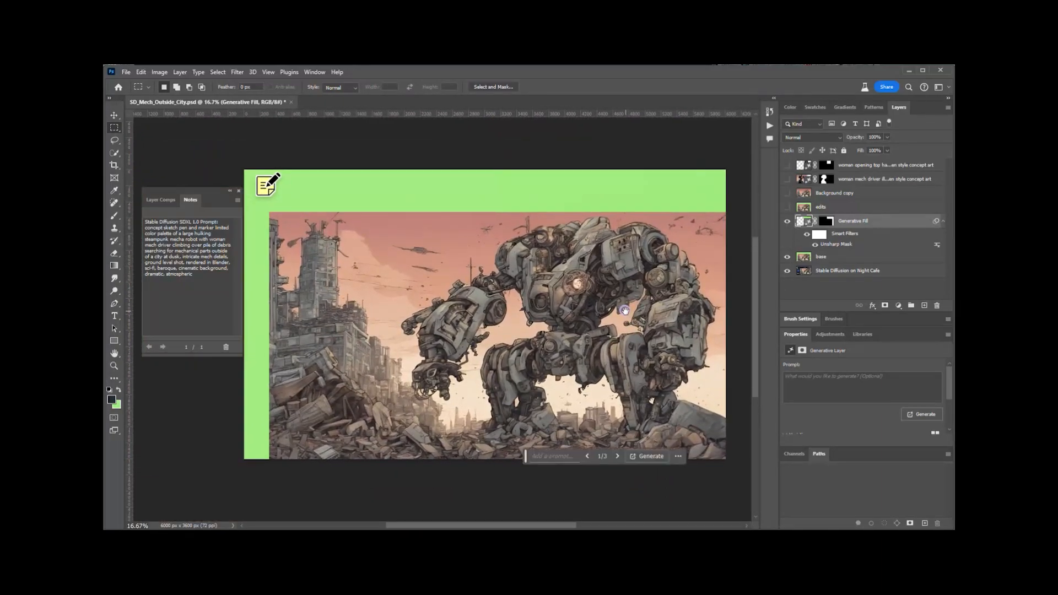
left_click(789, 221)
left_click(787, 207)
left_click(855, 207)
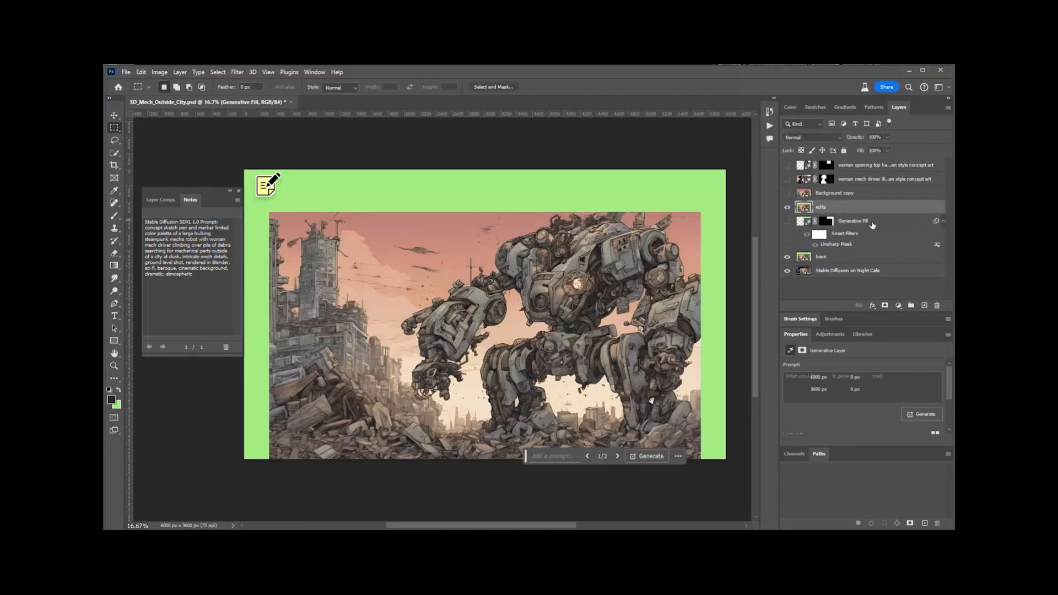
left_click(938, 306)
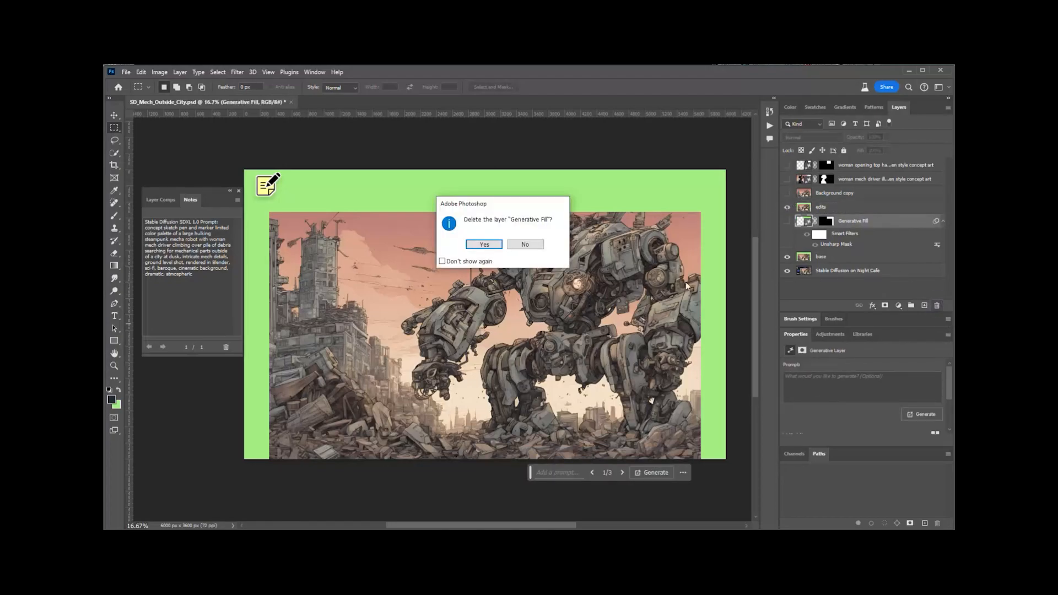
left_click(527, 244)
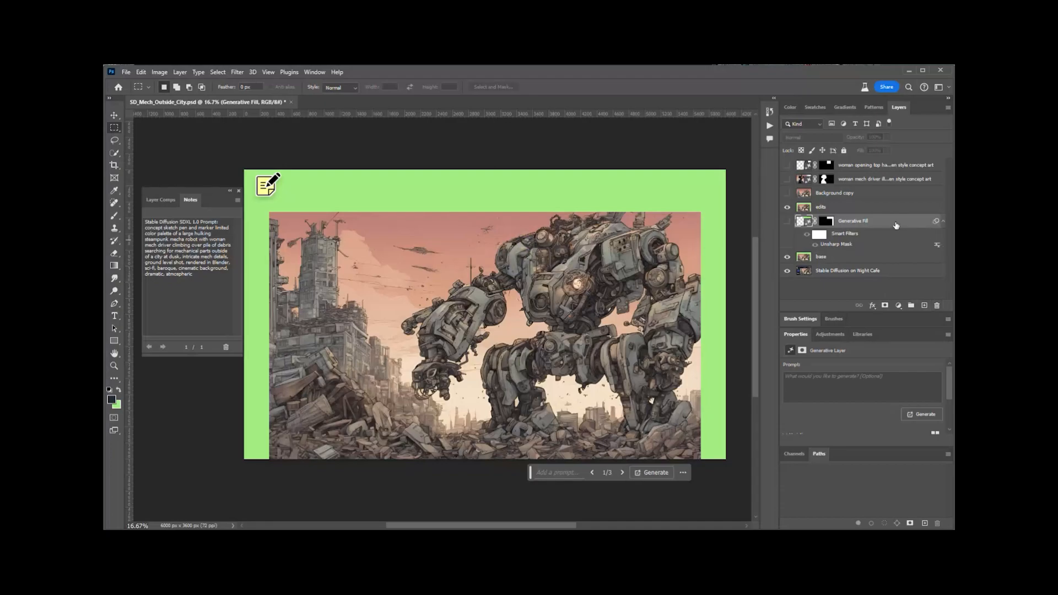
left_click(937, 305)
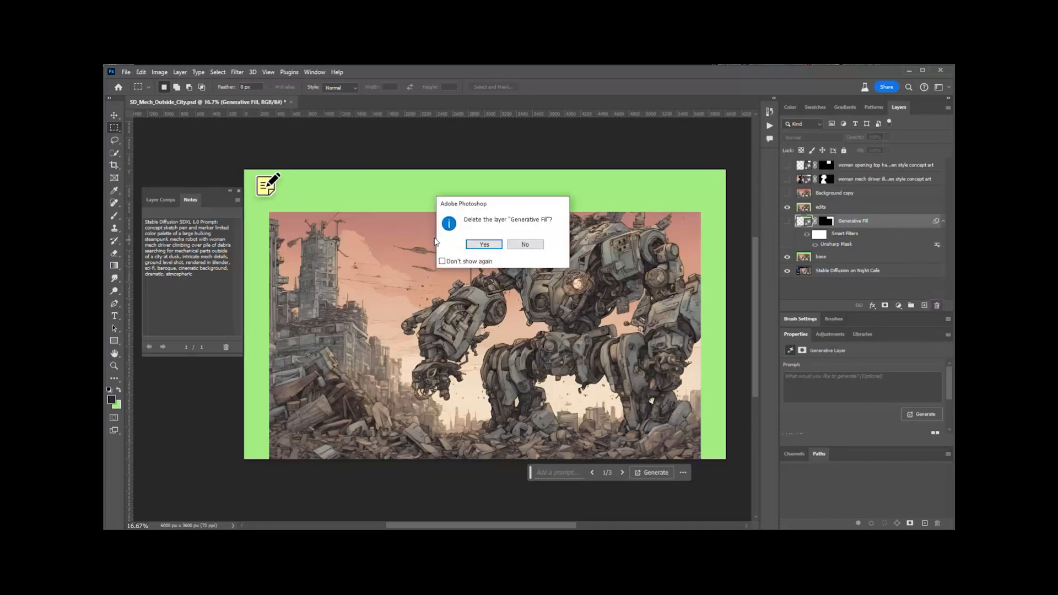
left_click(484, 244)
Step: Compare the fully extended Background copy with the green-bordered image by switching that layer's visibility, leaving it shown
left_click(787, 193)
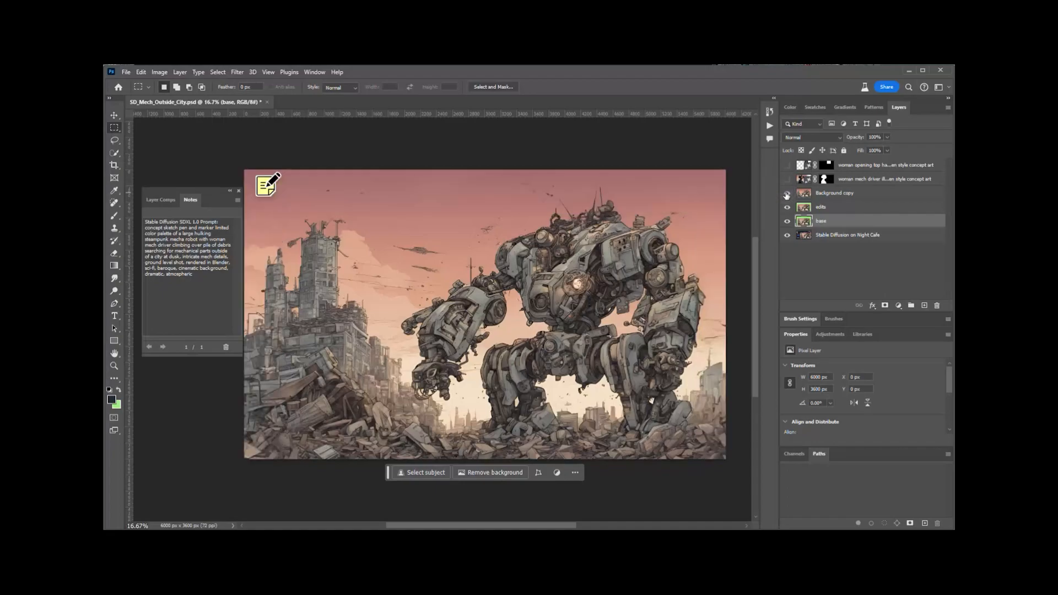
left_click(787, 192)
left_click(787, 193)
left_click(787, 193)
left_click(787, 193)
left_click(788, 194)
left_click(788, 193)
left_click(788, 194)
left_click(788, 194)
left_click(788, 194)
left_click(787, 194)
left_click(786, 195)
left_click(787, 194)
Step: Briefly show the woman mech driver layer, and check the Background copy against the green-bordered image again
left_click(788, 180)
left_click(787, 180)
left_click(787, 193)
left_click(788, 194)
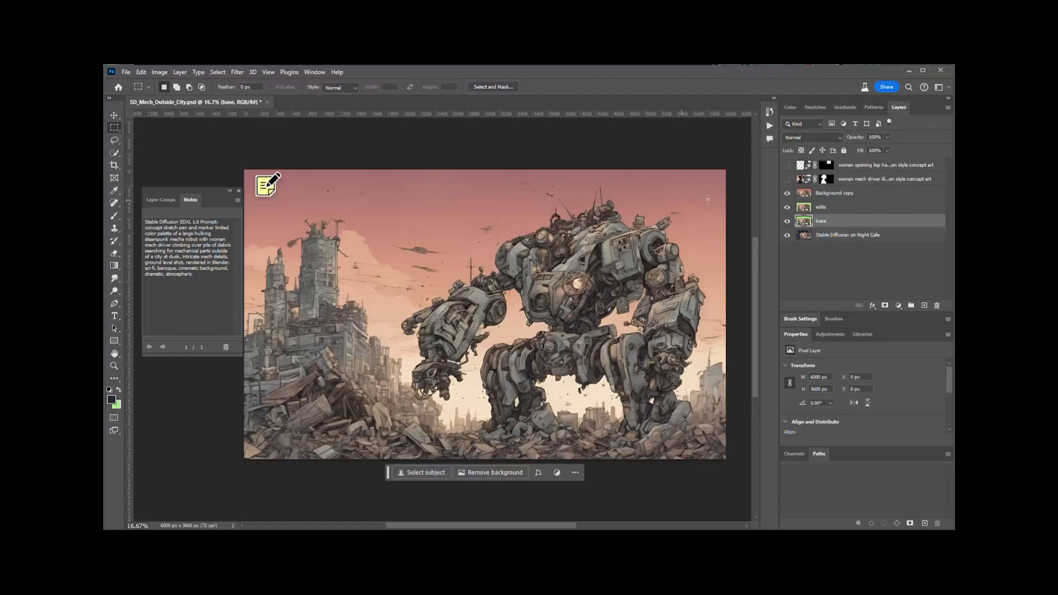
Step: Show and select the woman opening top hatch layer, and view its first three variations, made with the mech driver prompt
left_click(788, 166)
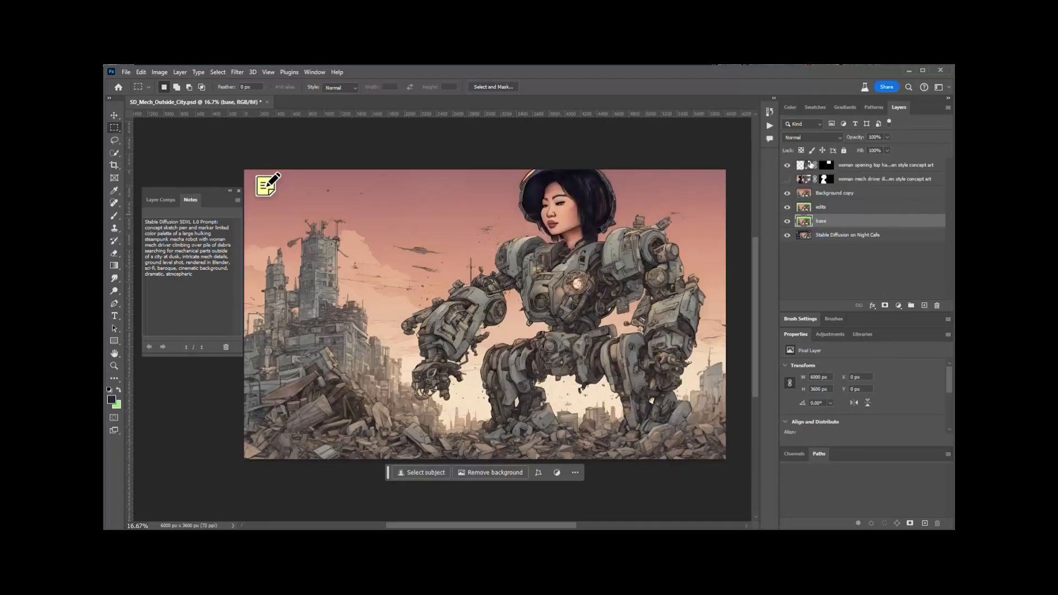
left_click(809, 165)
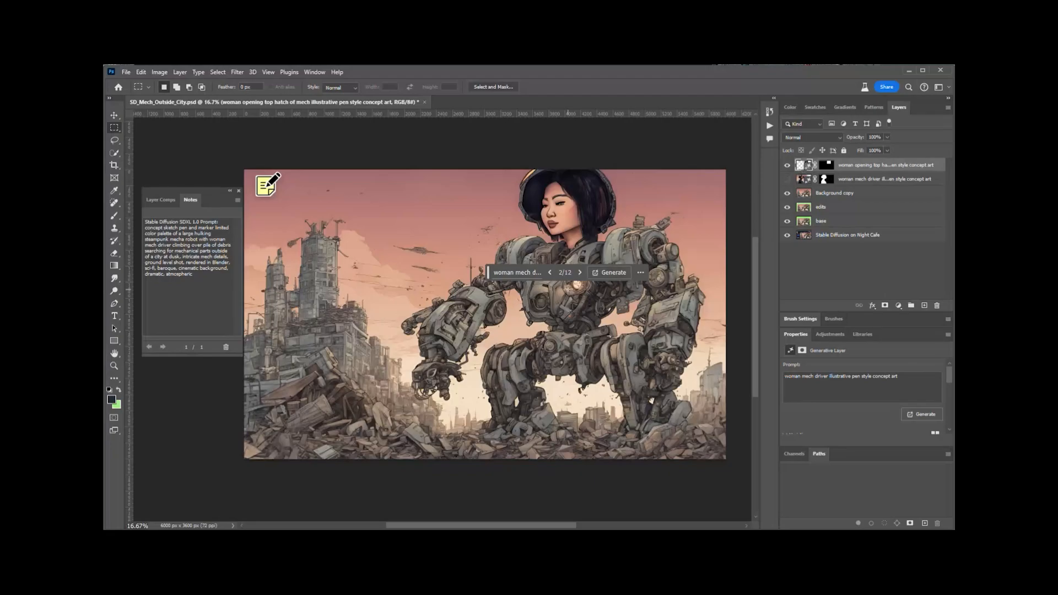
left_click(550, 272)
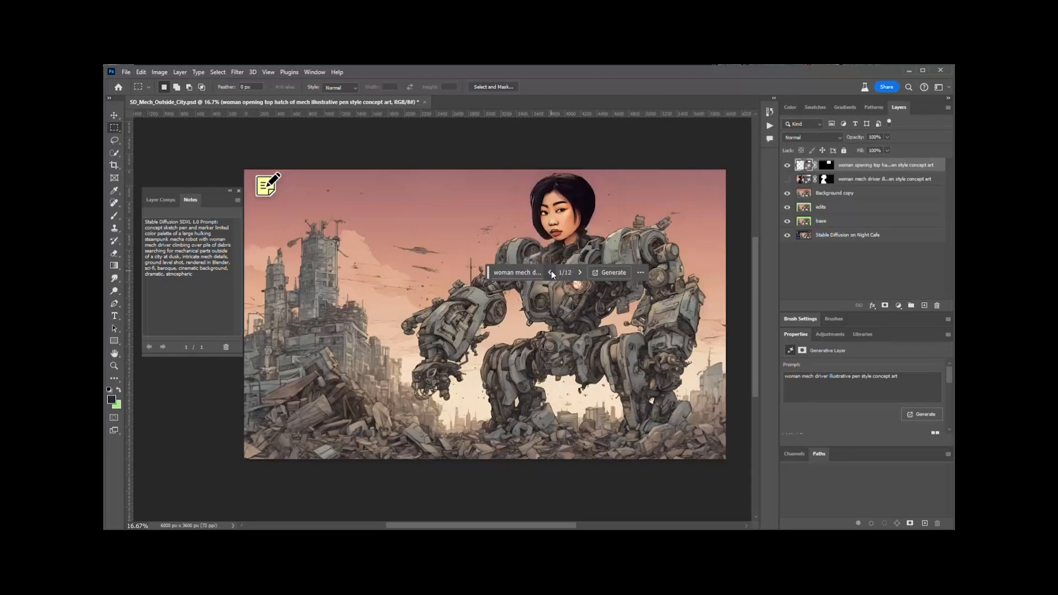
left_click(581, 274)
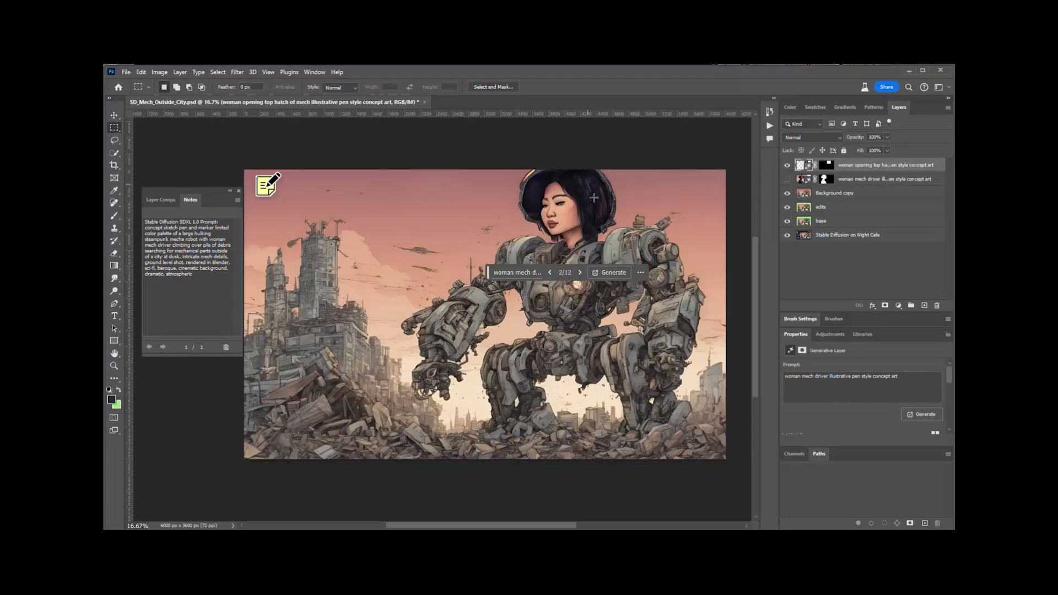
left_click(579, 274)
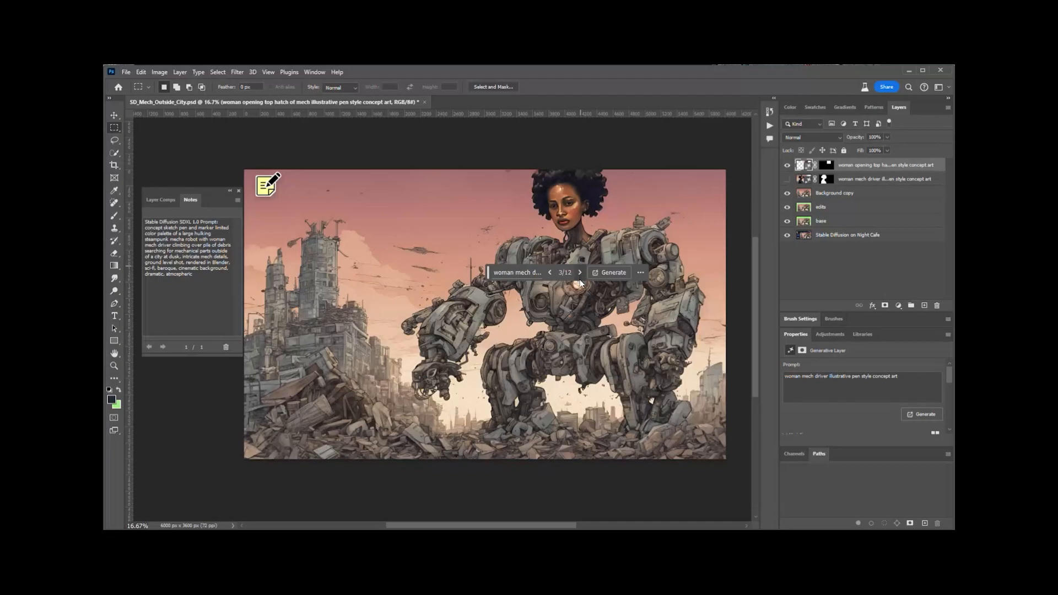
Step: Review variations 4 to 12 of the woman on top of the mech, made with the top hatch prompt
left_click(581, 273)
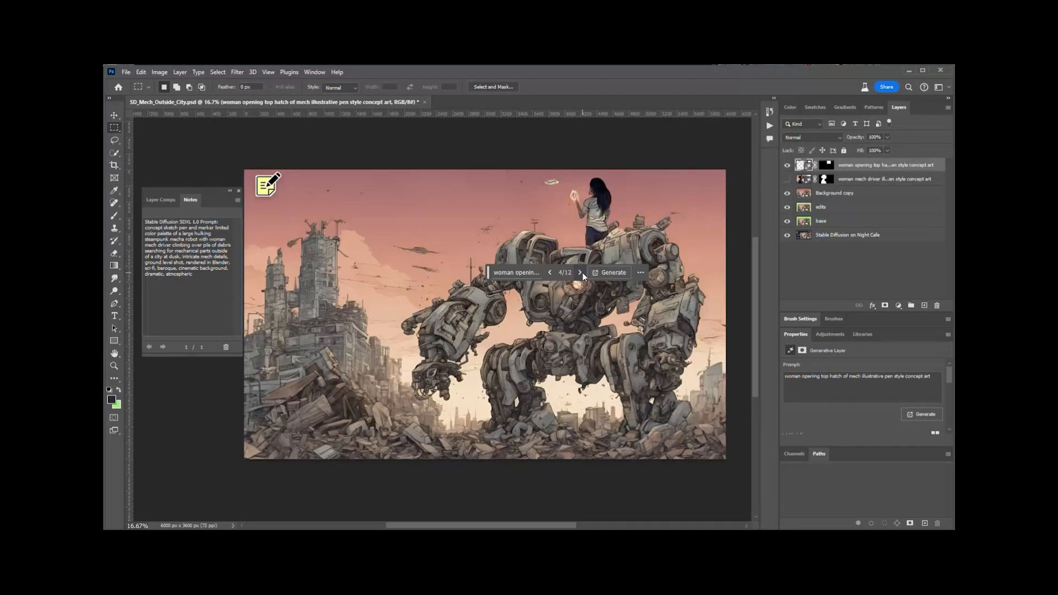
left_click(582, 274)
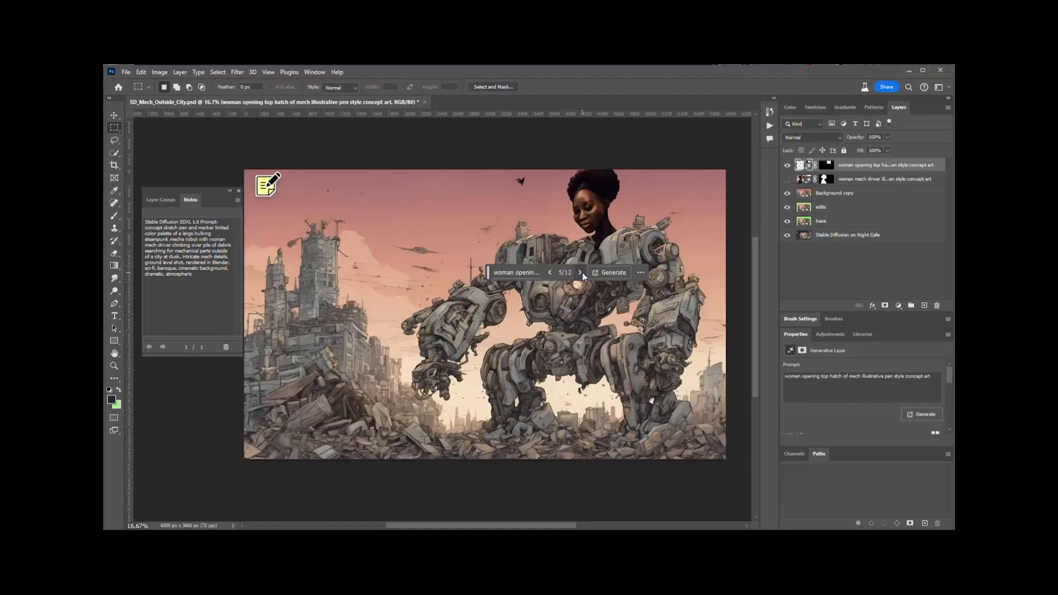
left_click(582, 274)
left_click(581, 273)
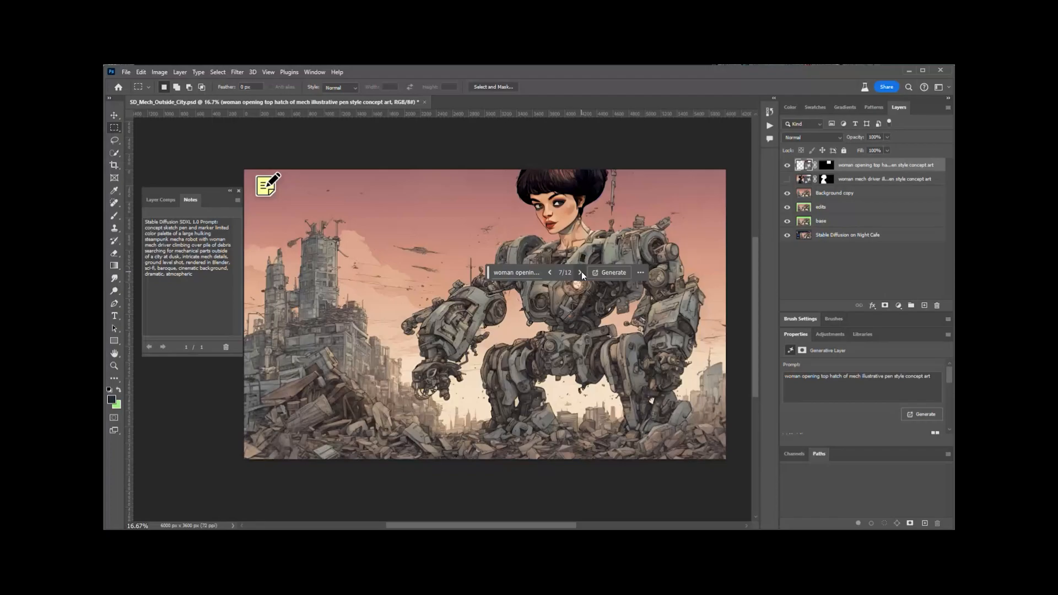
left_click(581, 274)
left_click(582, 273)
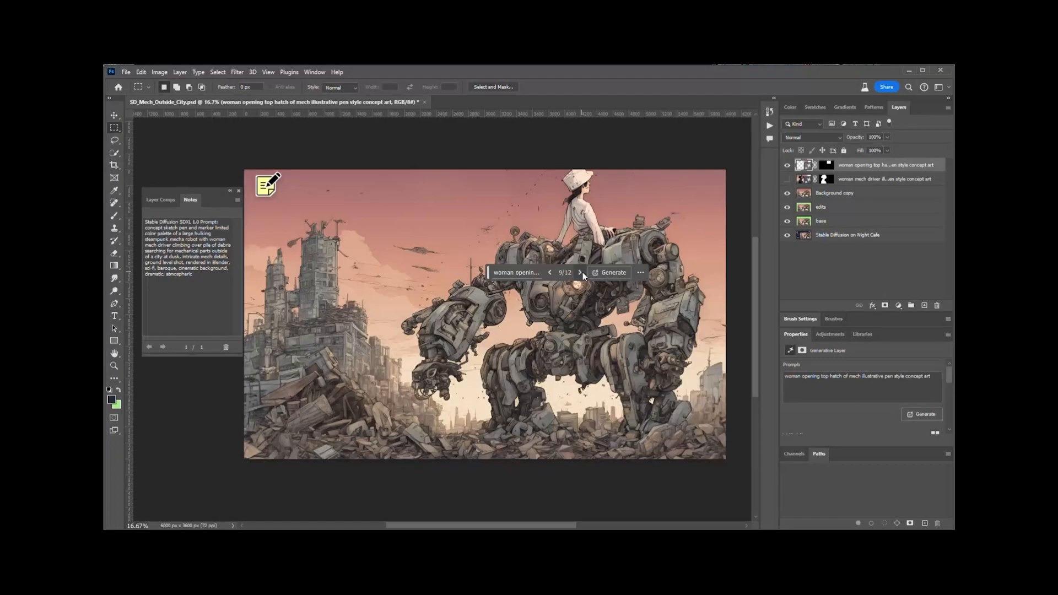
left_click(582, 273)
left_click(582, 274)
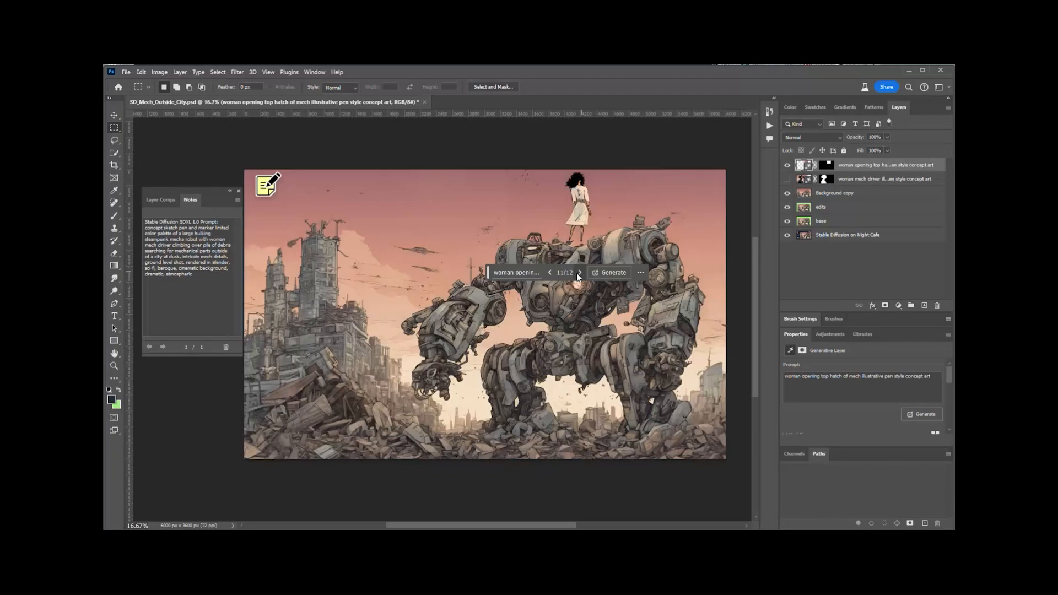
left_click(580, 273)
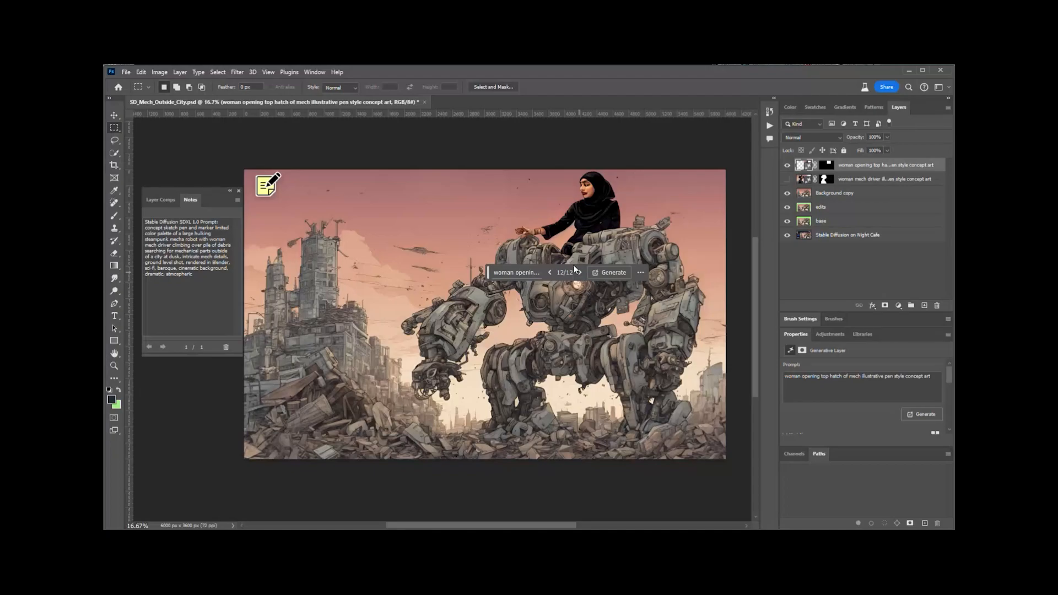
Step: Cycle through all twelve variations of the woman opening top hatch layer again, from variation 1 back around to the first
left_click(581, 274)
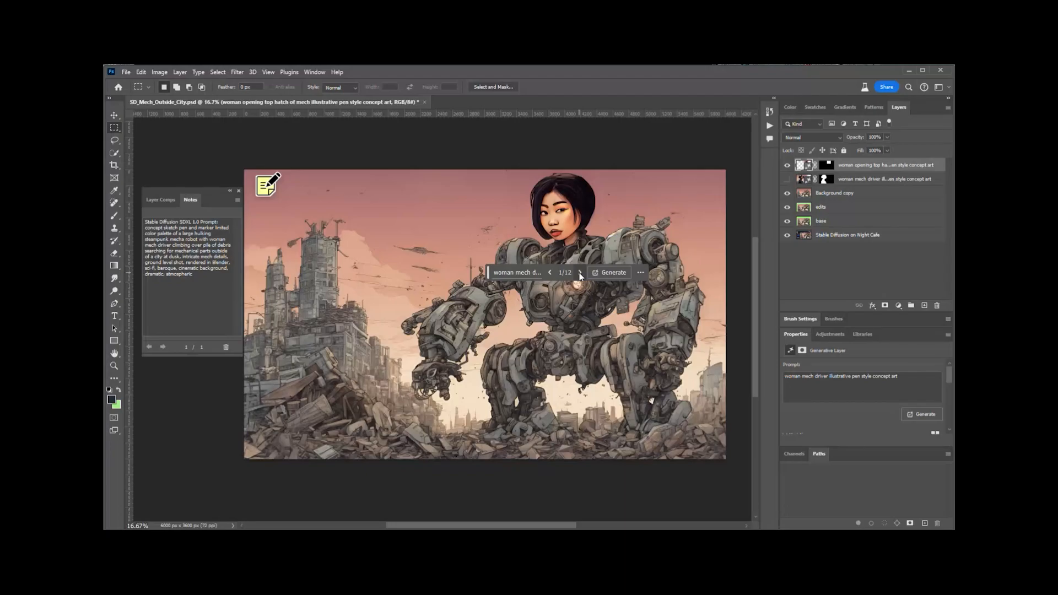
left_click(581, 274)
left_click(581, 274)
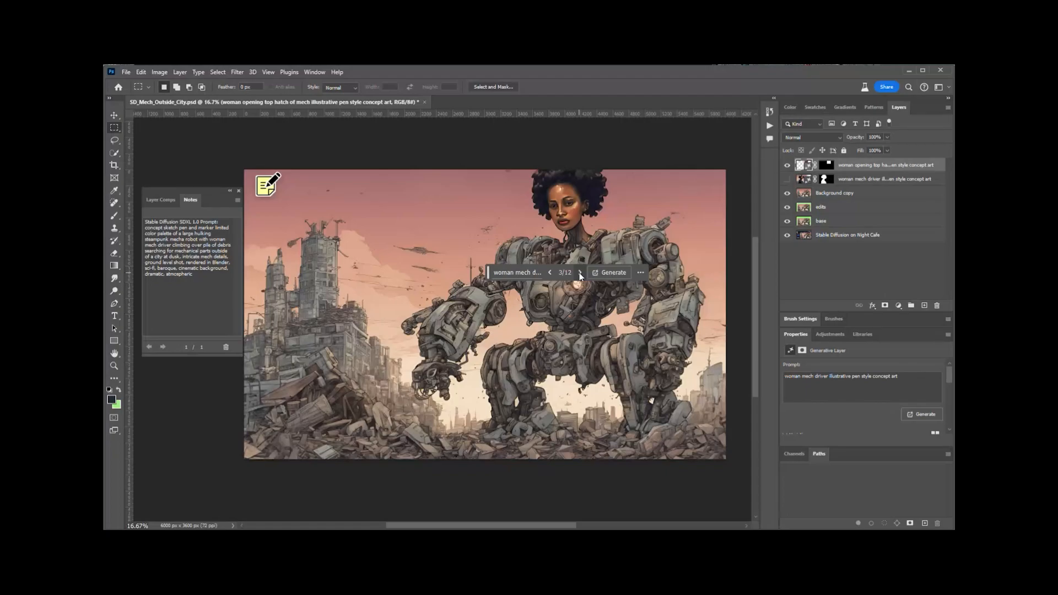
left_click(581, 274)
left_click(581, 274)
left_click(581, 274)
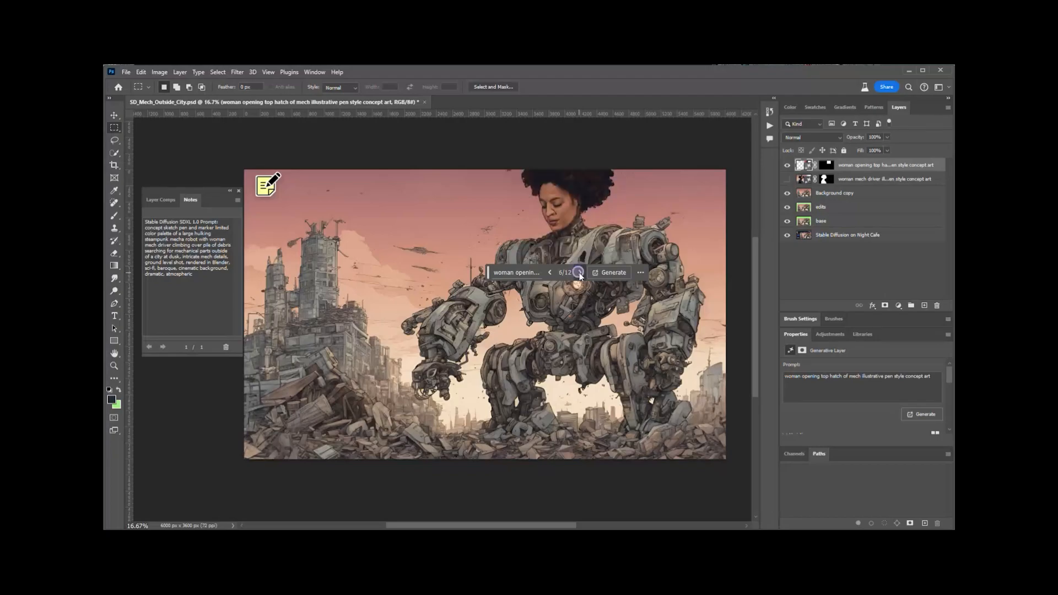
left_click(581, 274)
left_click(581, 274)
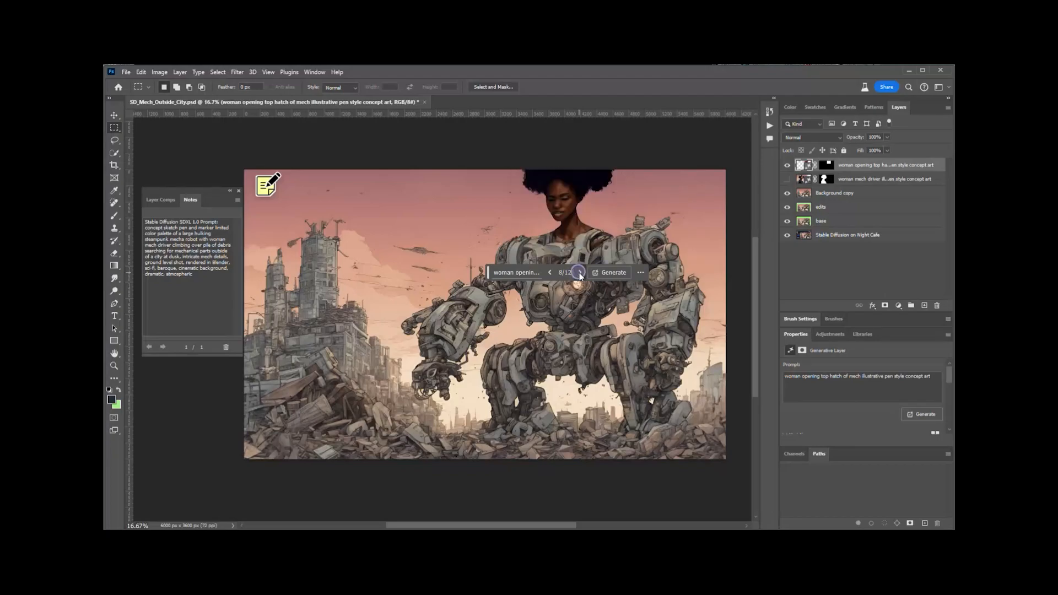
left_click(581, 274)
left_click(581, 274)
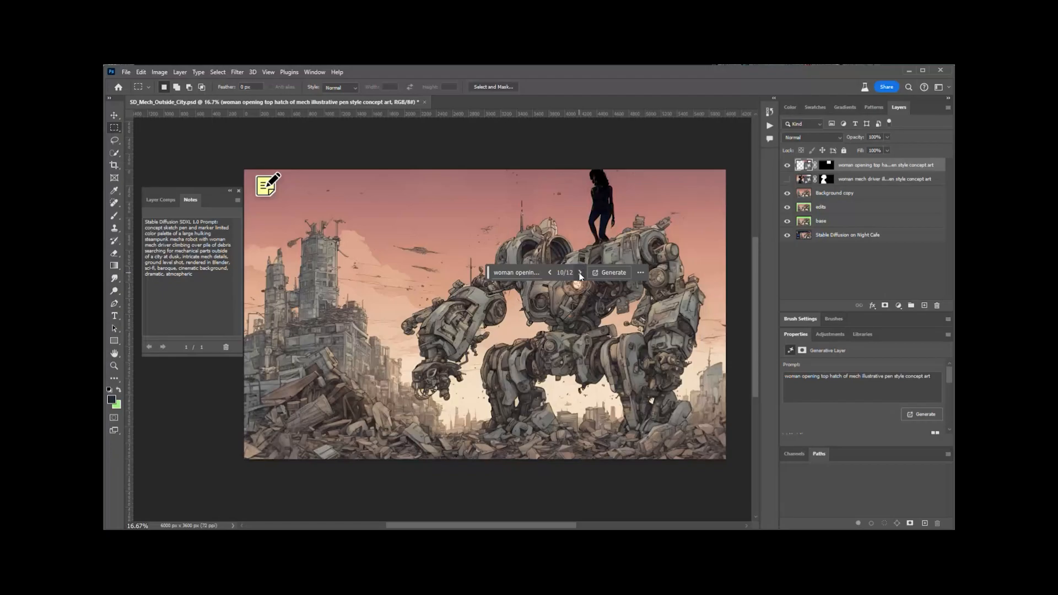
left_click(582, 274)
left_click(581, 274)
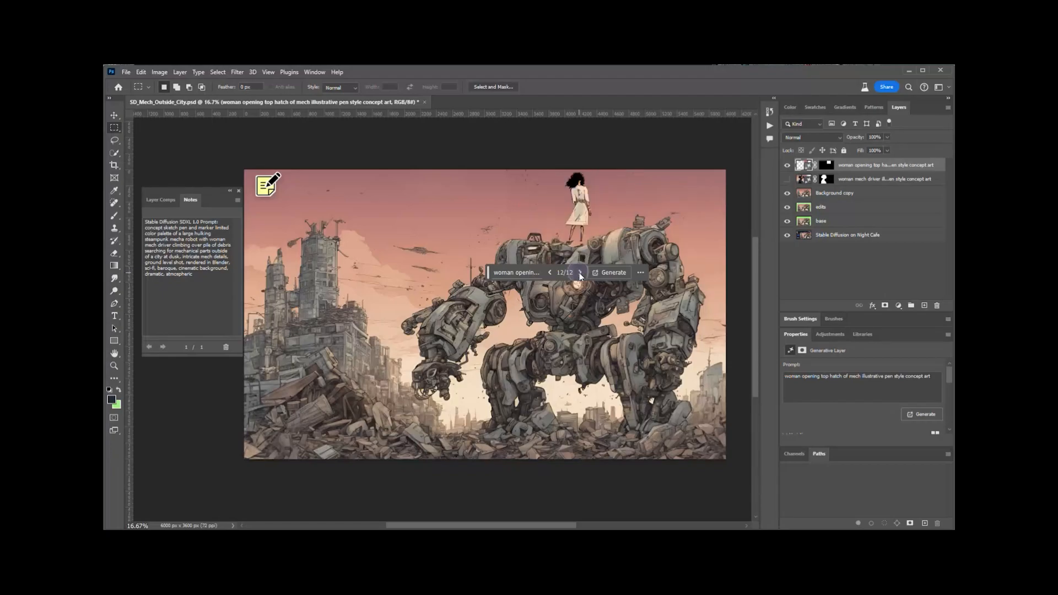
left_click(581, 274)
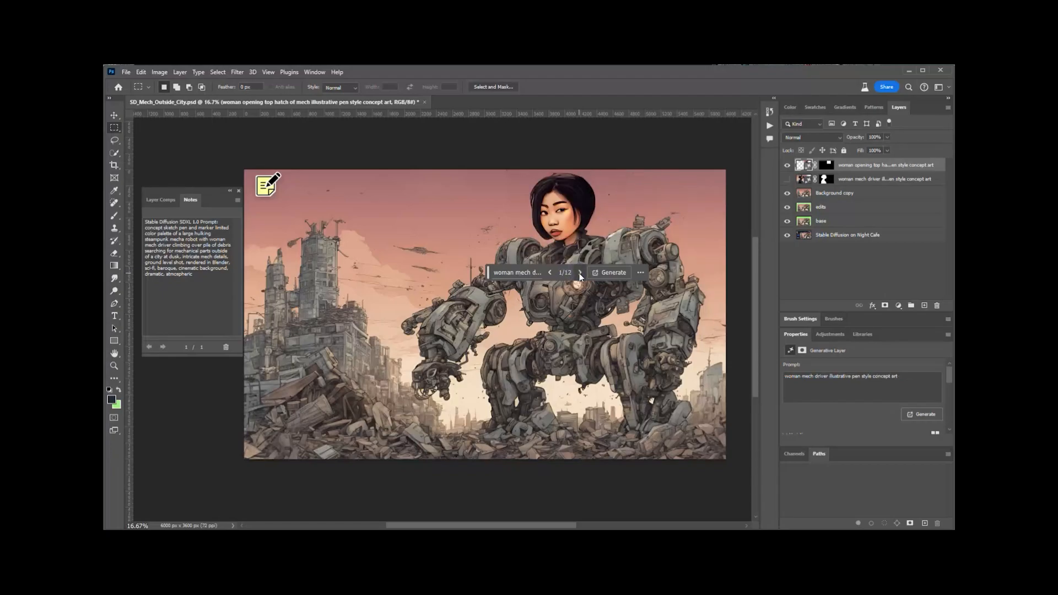
Step: Go through the top hatch layer's variations once more, from variation 12 around to variation 8
left_click(550, 274)
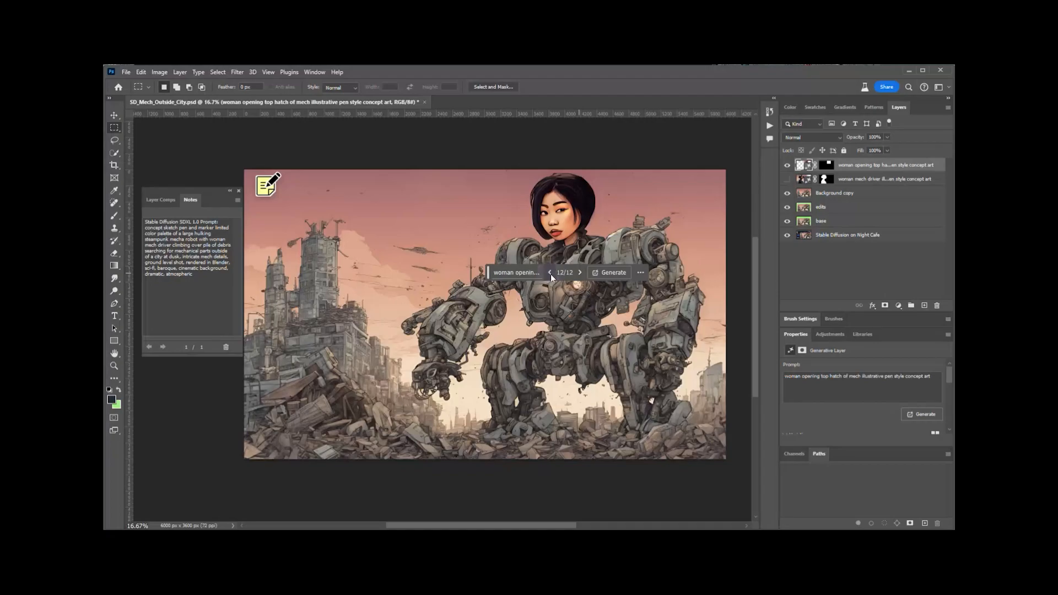
left_click(581, 274)
left_click(581, 274)
left_click(581, 274)
left_click(581, 274)
left_click(581, 274)
left_click(581, 274)
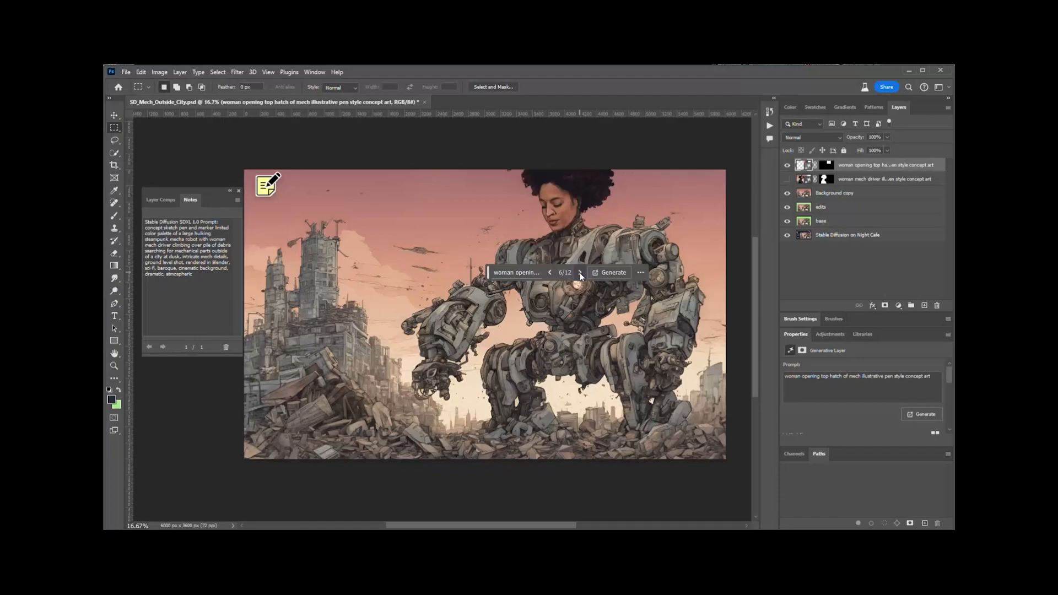
left_click(581, 274)
left_click(581, 274)
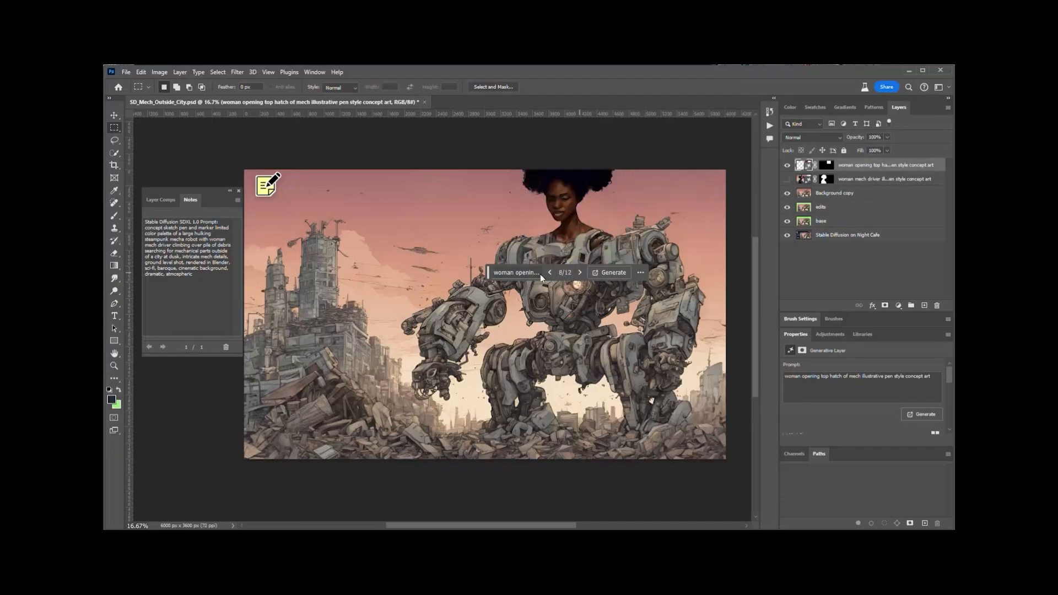
Step: Compare variations 7 to 11 and choose variation 10, the dark silhouetted woman standing on top of the mech
left_click(549, 273)
left_click(580, 273)
left_click(581, 273)
left_click(579, 273)
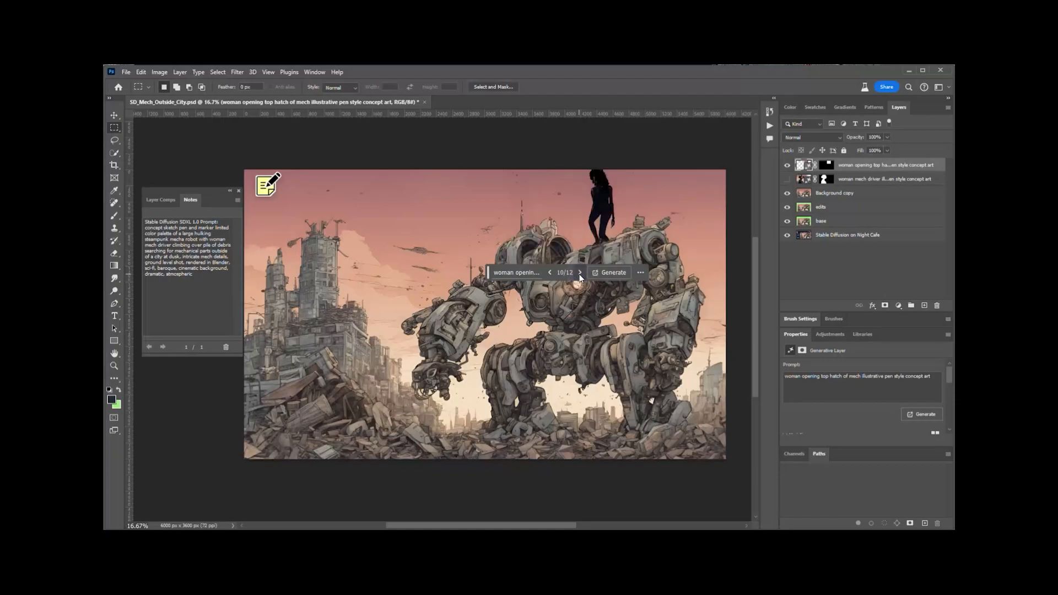
left_click(580, 273)
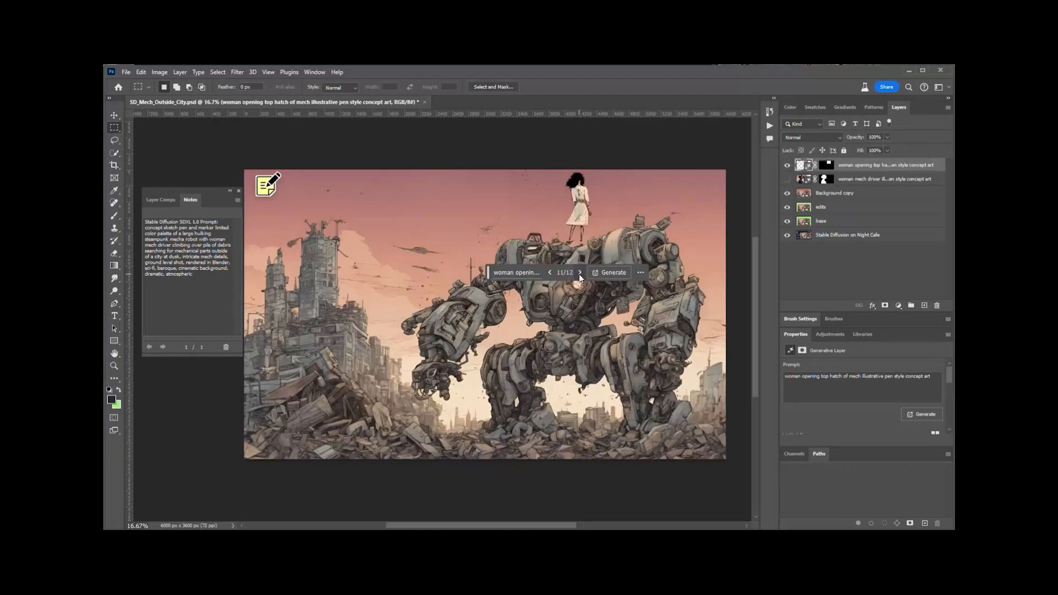
left_click(552, 273)
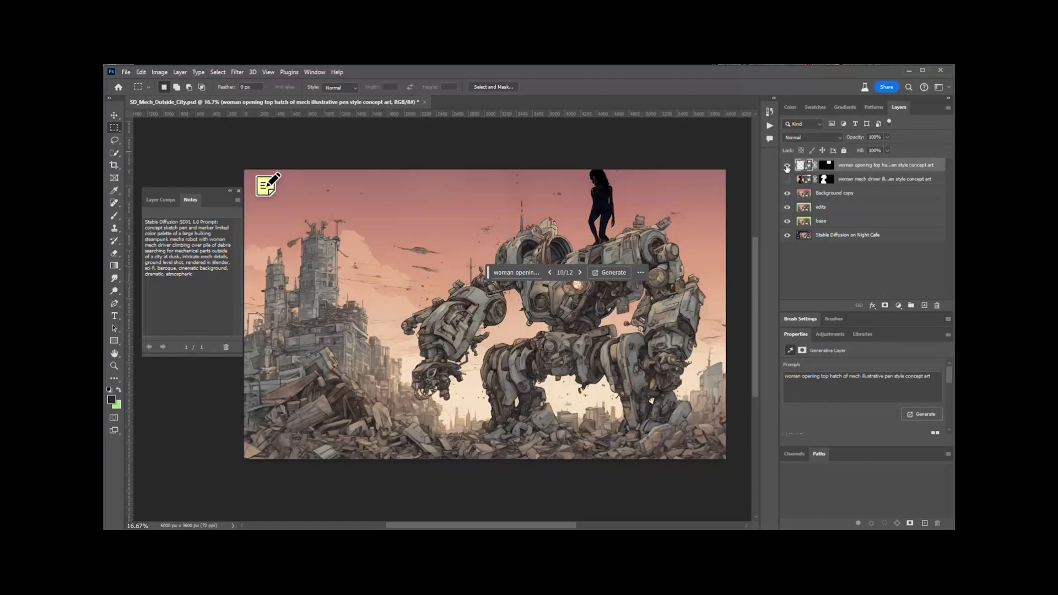
Step: Hide the woman opening top hatch layer, and briefly show the woman mech driver layer before hiding it again
left_click(788, 166)
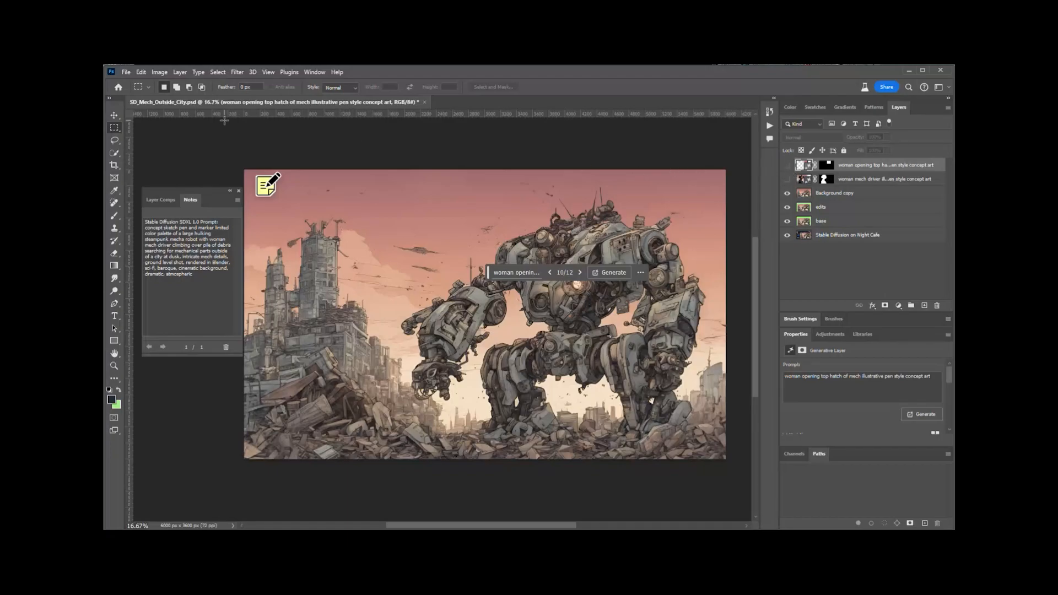
left_click(788, 180)
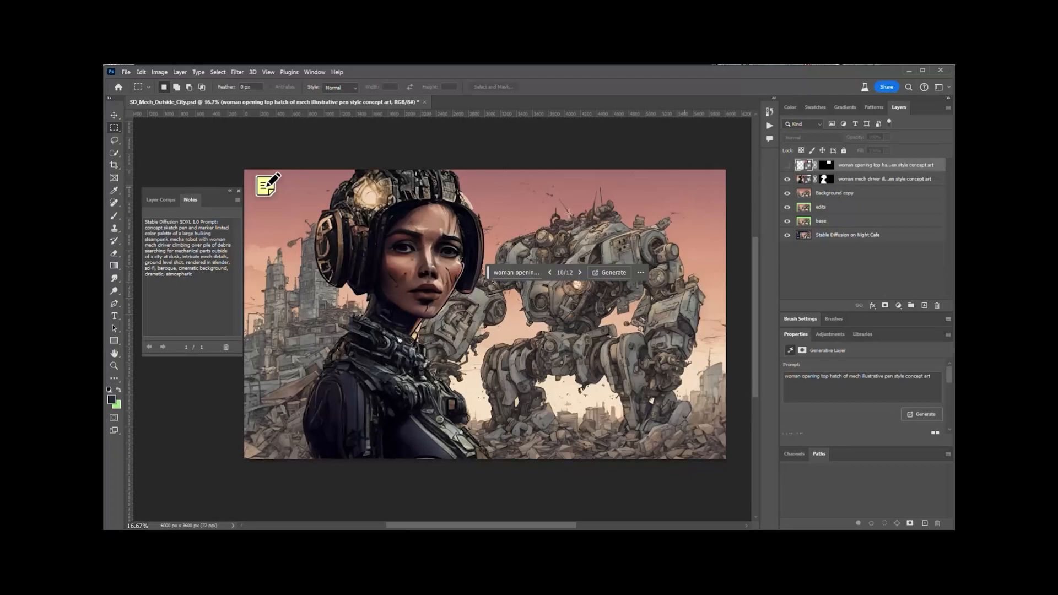
left_click(788, 181)
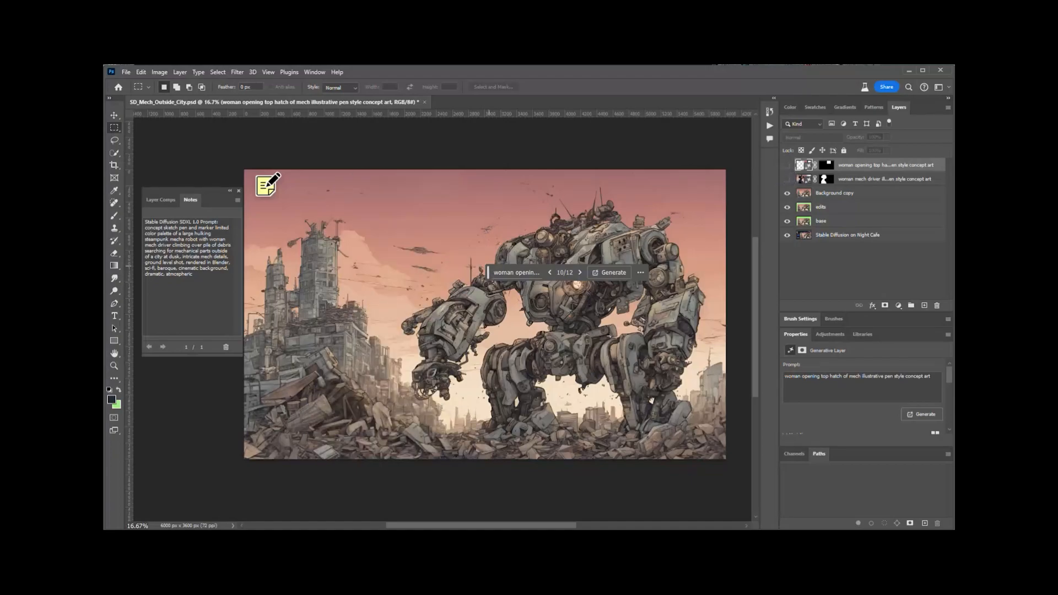